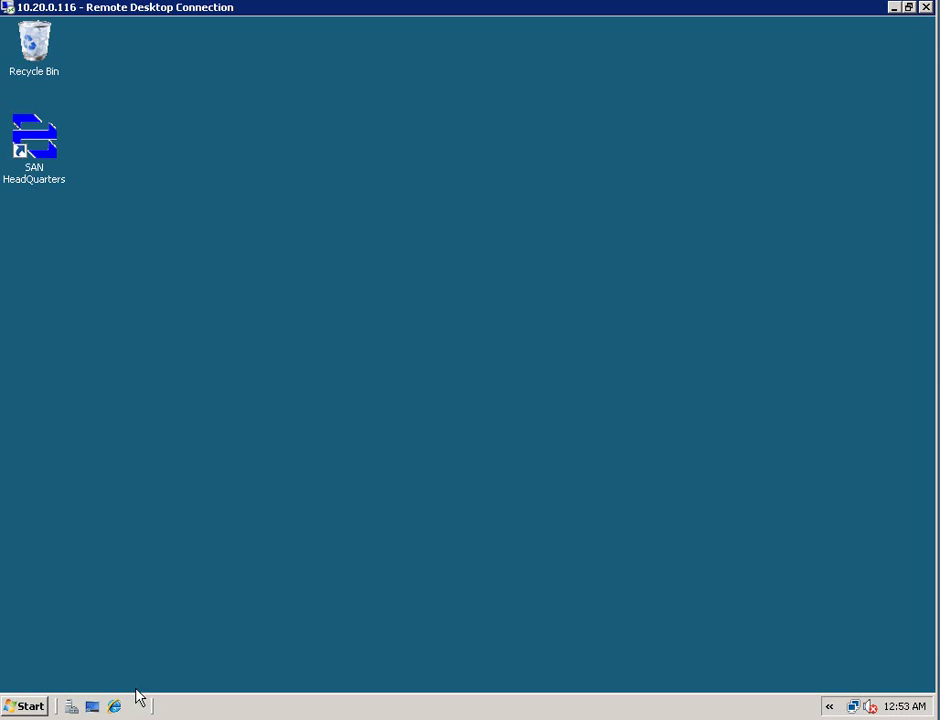
{"action": "left_click", "coordinate": [115, 707]}
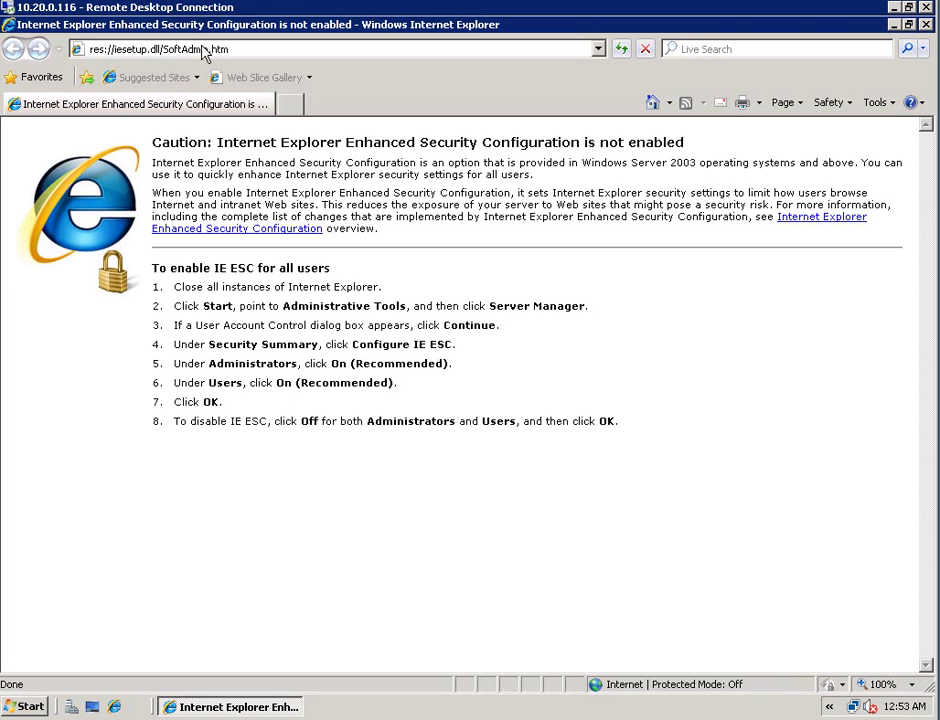
{"action": "left_click", "coordinate": [153, 50]}
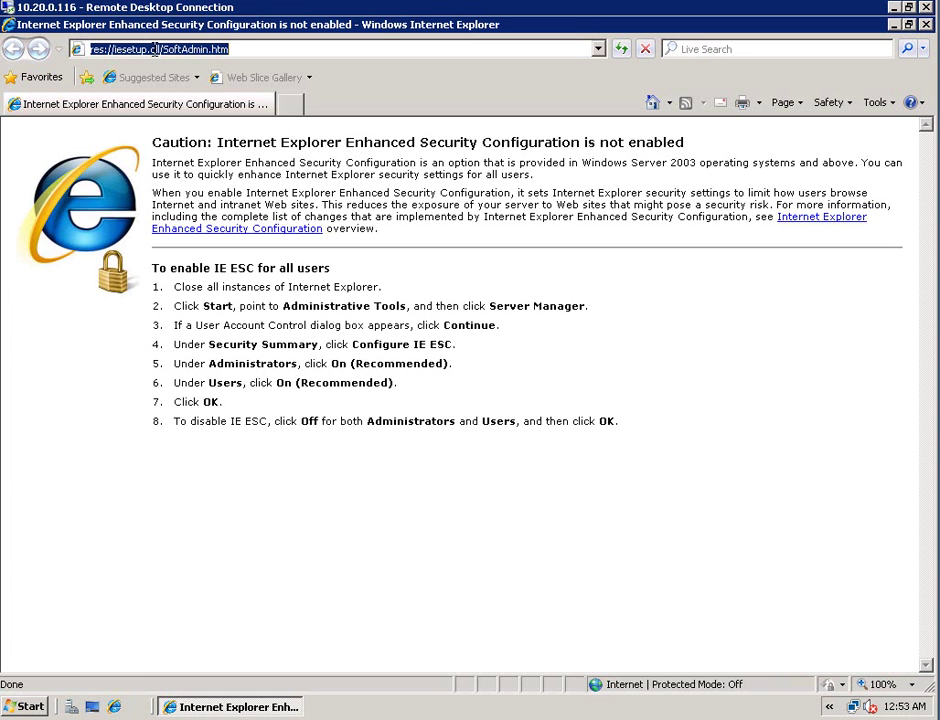
{"action": "type", "text": "10."}
{"action": "key", "text": "Down"}
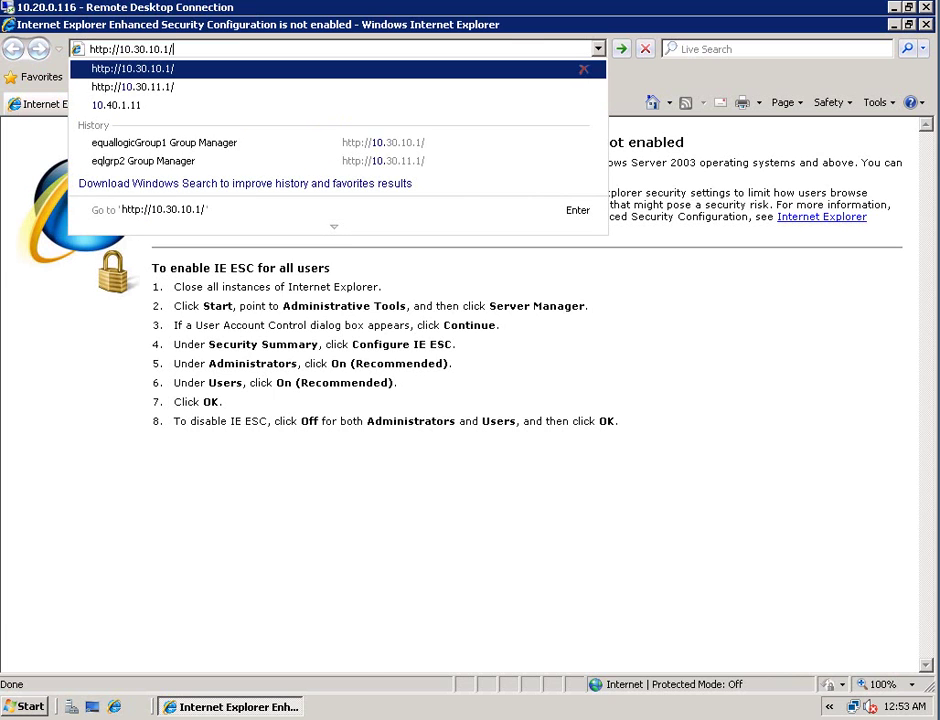
{"action": "key", "text": "Return"}
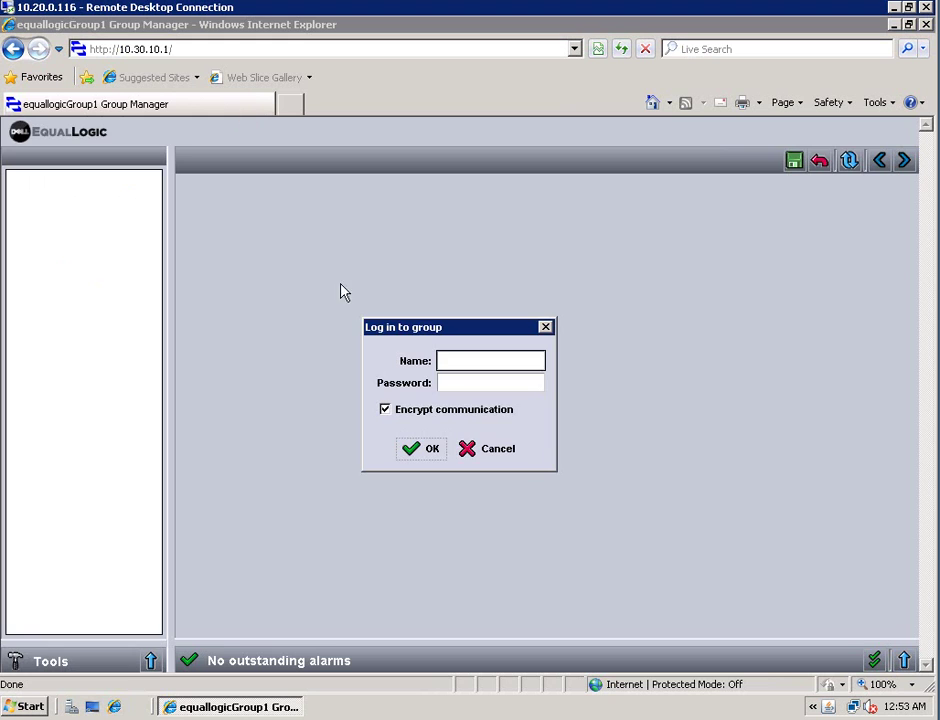
Log in to equallogicGroup1 with the group admin name and password
{"action": "left_click", "coordinate": [473, 365]}
{"action": "type", "text": "grpadmin"}
{"action": "key", "text": "Tab"}
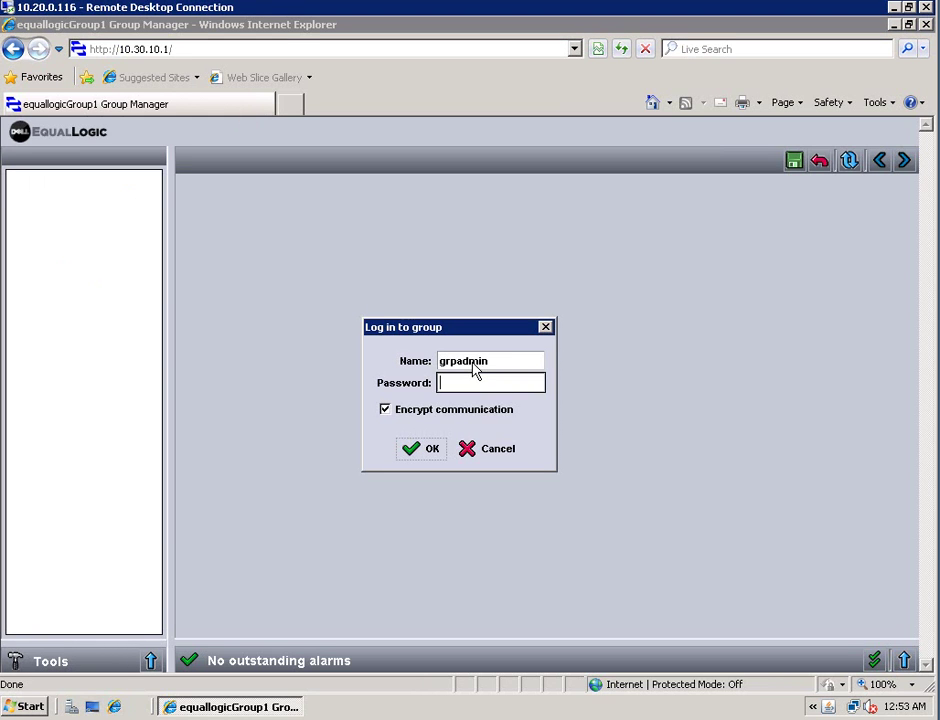
{"action": "type", "text": "**"}
{"action": "key", "text": "Return"}
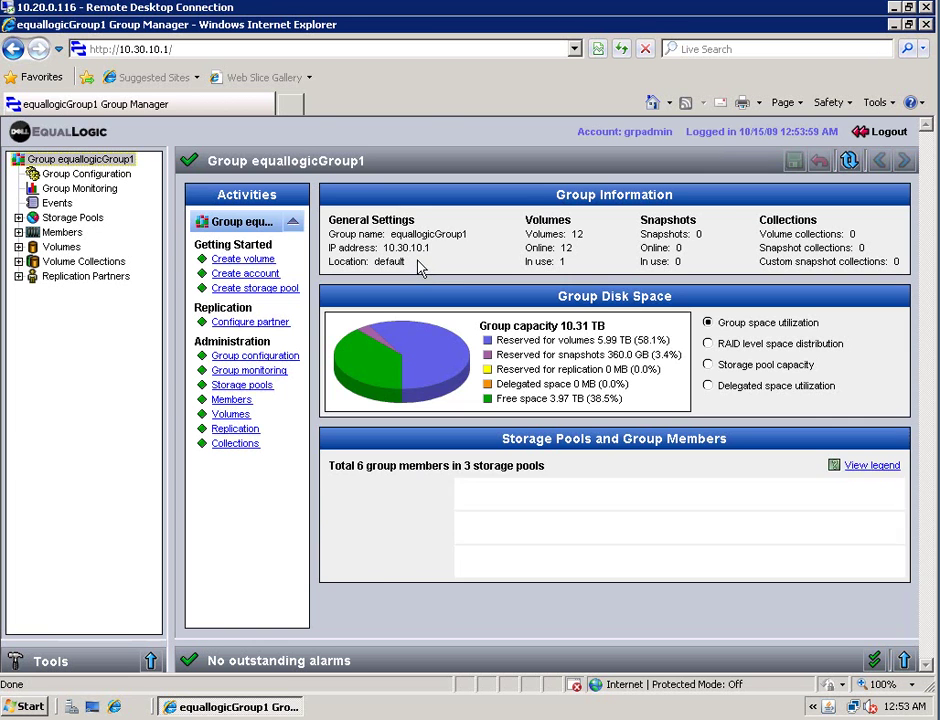
{"action": "left_click", "coordinate": [291, 102]}
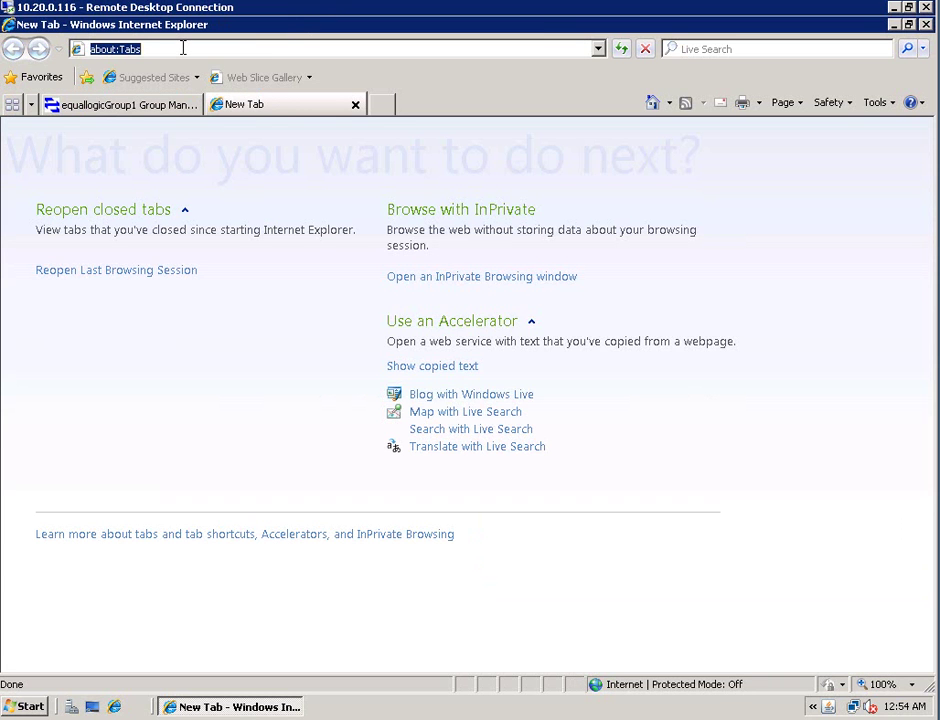
{"action": "type", "text": "10"}
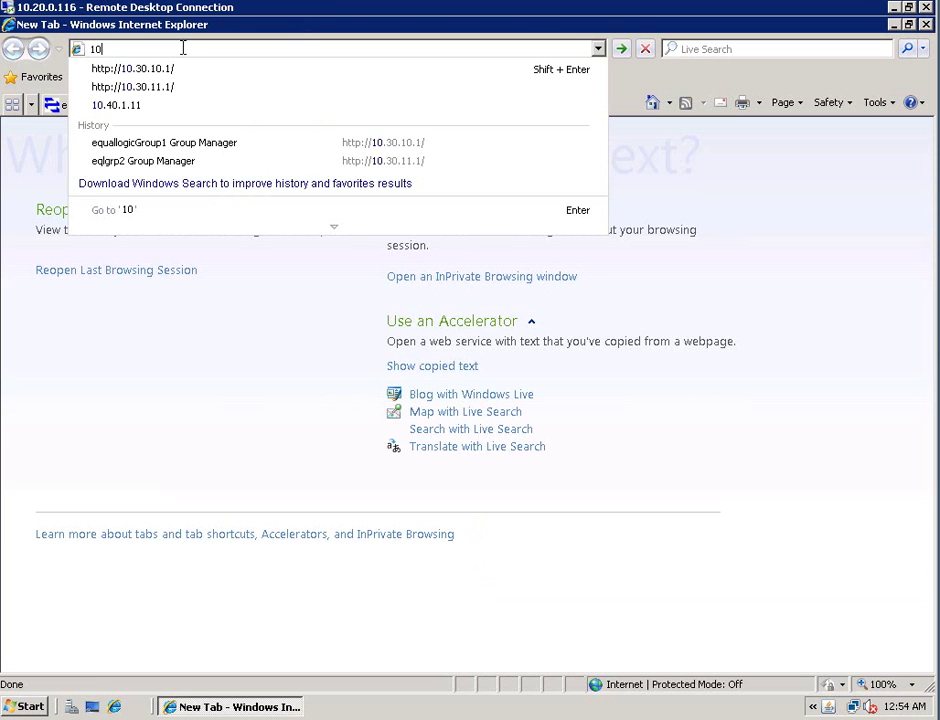
{"action": "key", "text": "Down"}
{"action": "key", "text": "Down"}
{"action": "key", "text": "Return"}
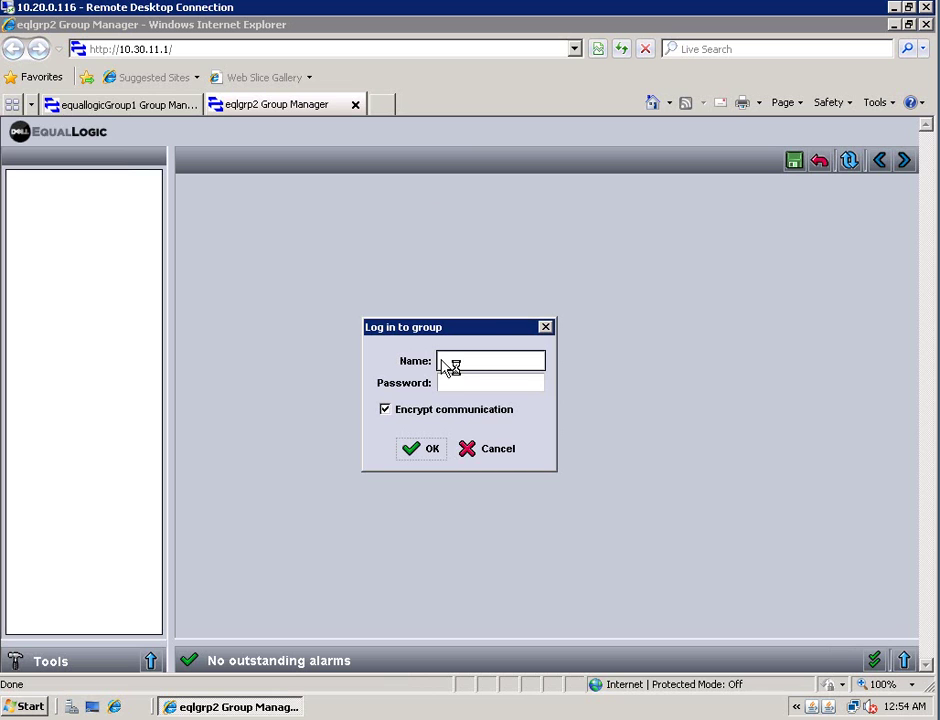
Log in to eqlgrp2 with the group admin name and password
{"action": "left_click", "coordinate": [476, 366]}
{"action": "type", "text": "grpadmin"}
{"action": "key", "text": "Tab"}
{"action": "type", "text": "**"}
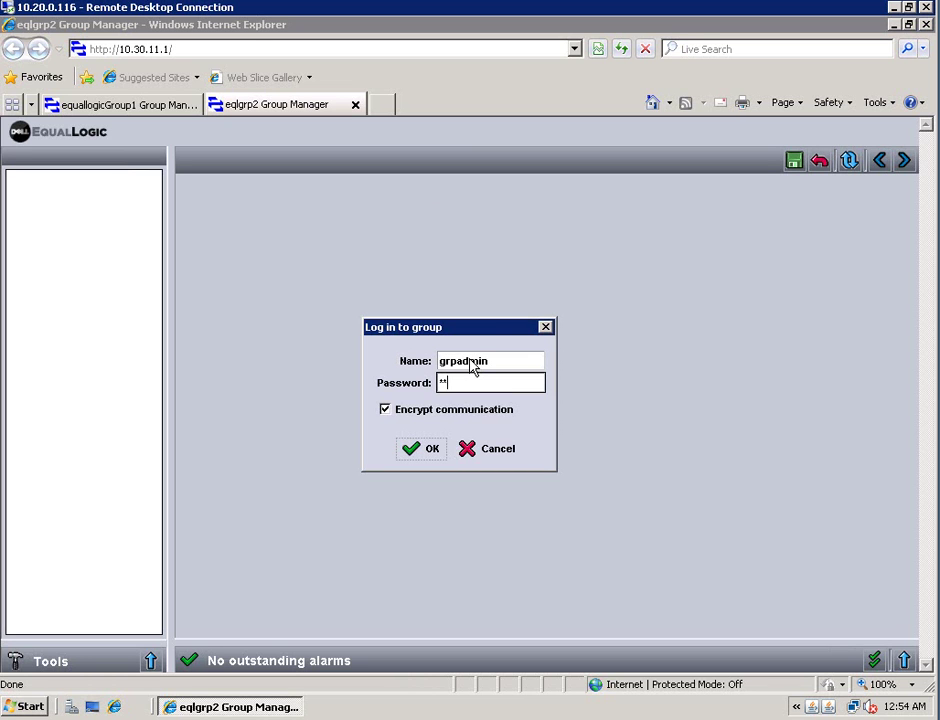
{"action": "type", "text": "****"}
{"action": "key", "text": "Return"}
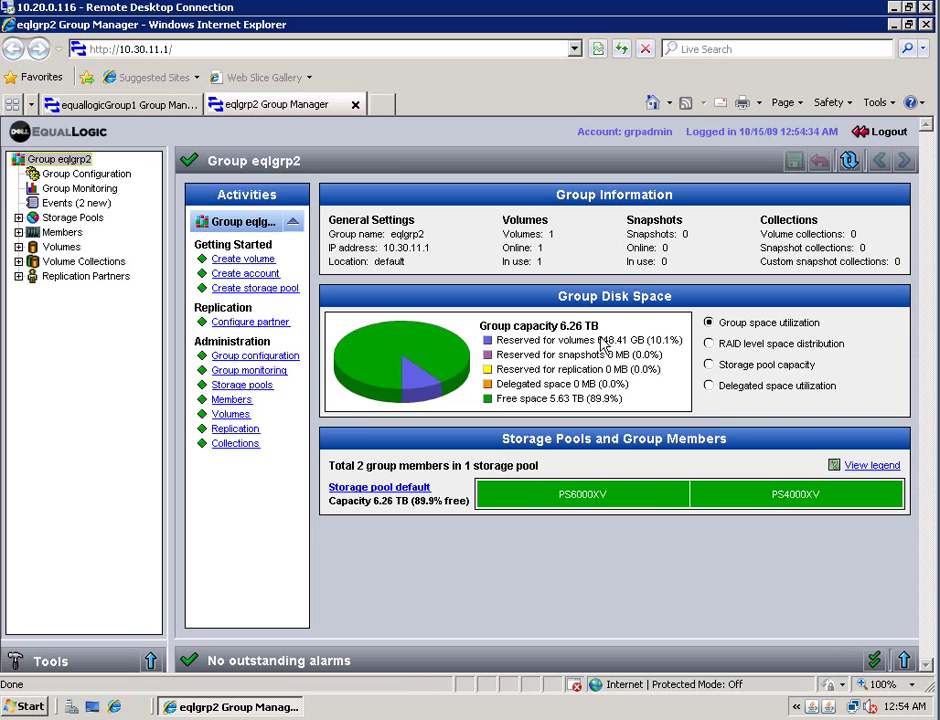
Return to equallogicGroup1 and show its Replication Partners page
{"action": "left_click", "coordinate": [136, 106]}
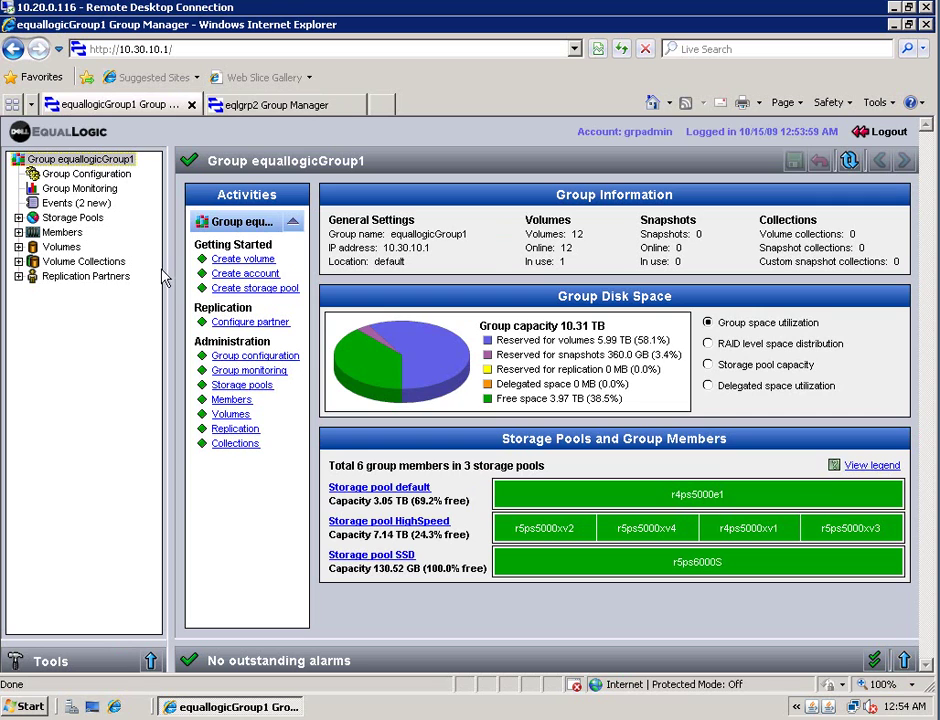
{"action": "left_click", "coordinate": [18, 277]}
{"action": "left_click", "coordinate": [62, 279]}
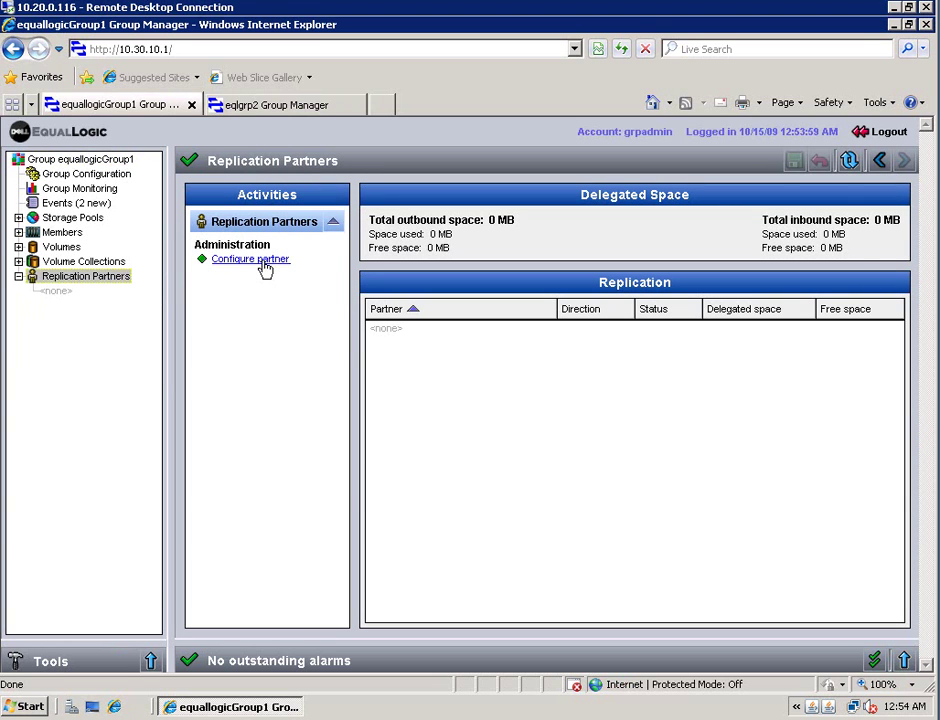
Configure a new partner named eqlgrp2 with group IP 10.30.11.1 and continue
{"action": "left_click", "coordinate": [263, 266]}
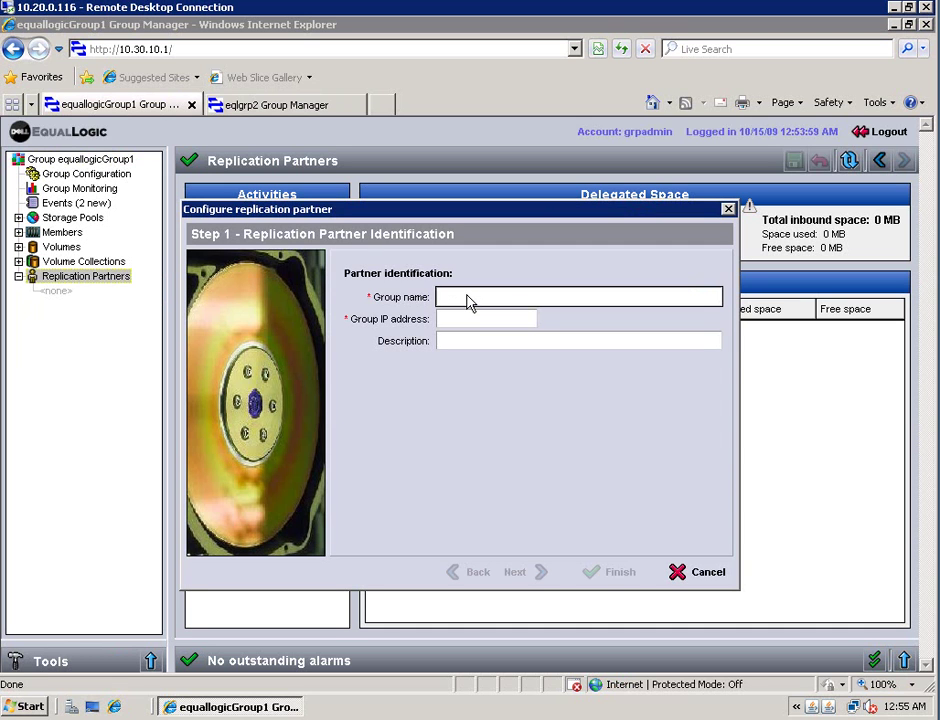
{"action": "type", "text": "eqlgrp"}
{"action": "key", "text": "Tab"}
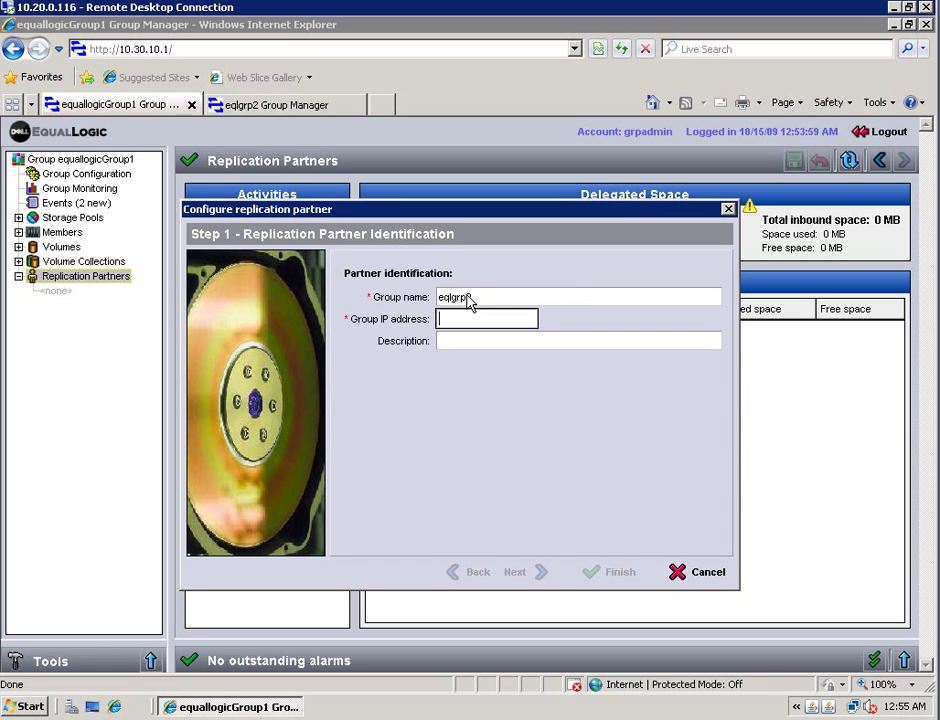
{"action": "type", "text": "10.30"}
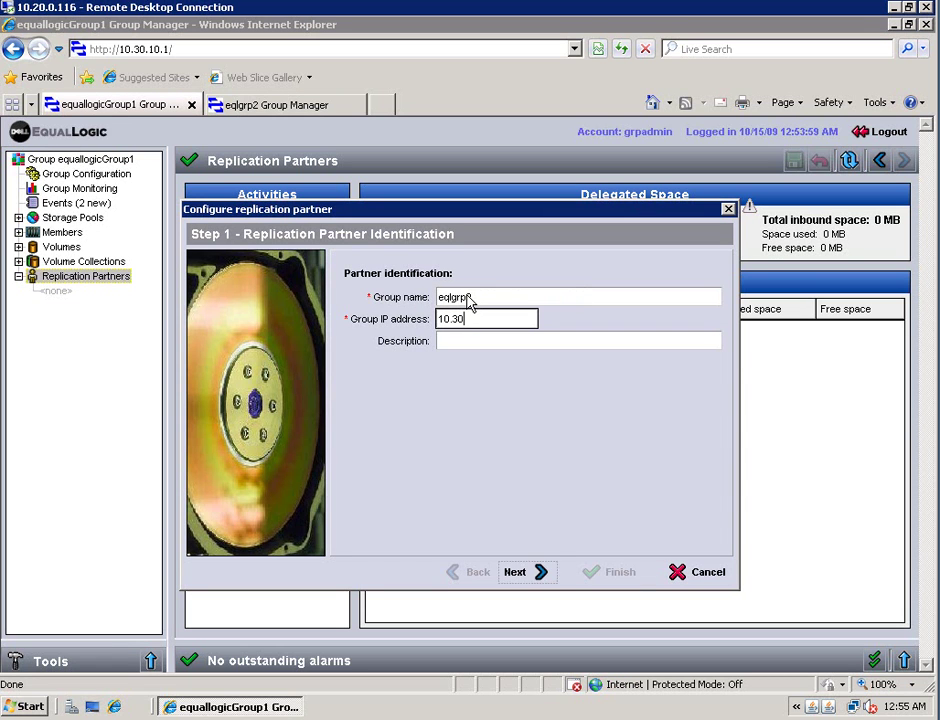
{"action": "type", "text": ".11.1"}
{"action": "left_click", "coordinate": [481, 347]}
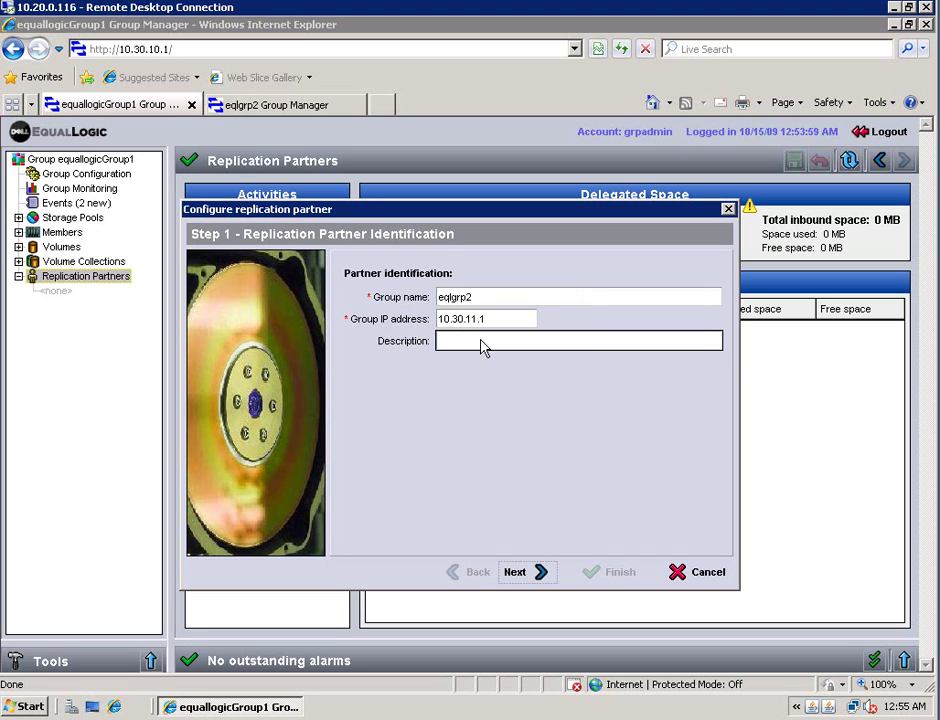
{"action": "left_click", "coordinate": [533, 574]}
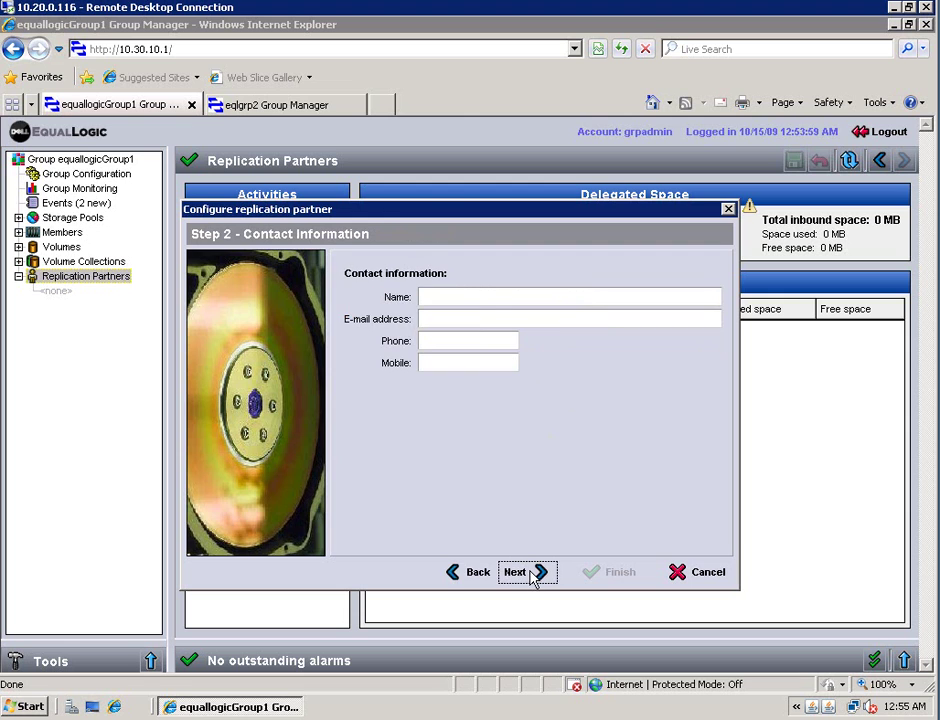
Enter the partner contact's full name and continue to authentication
{"action": "left_click", "coordinate": [455, 300]}
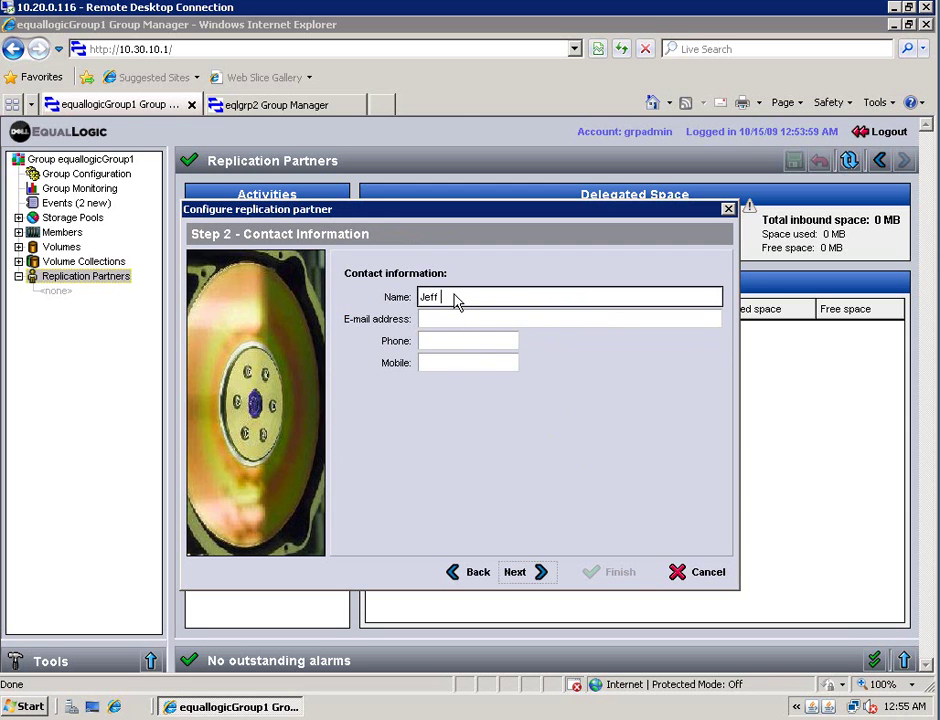
{"action": "key", "text": "Tab"}
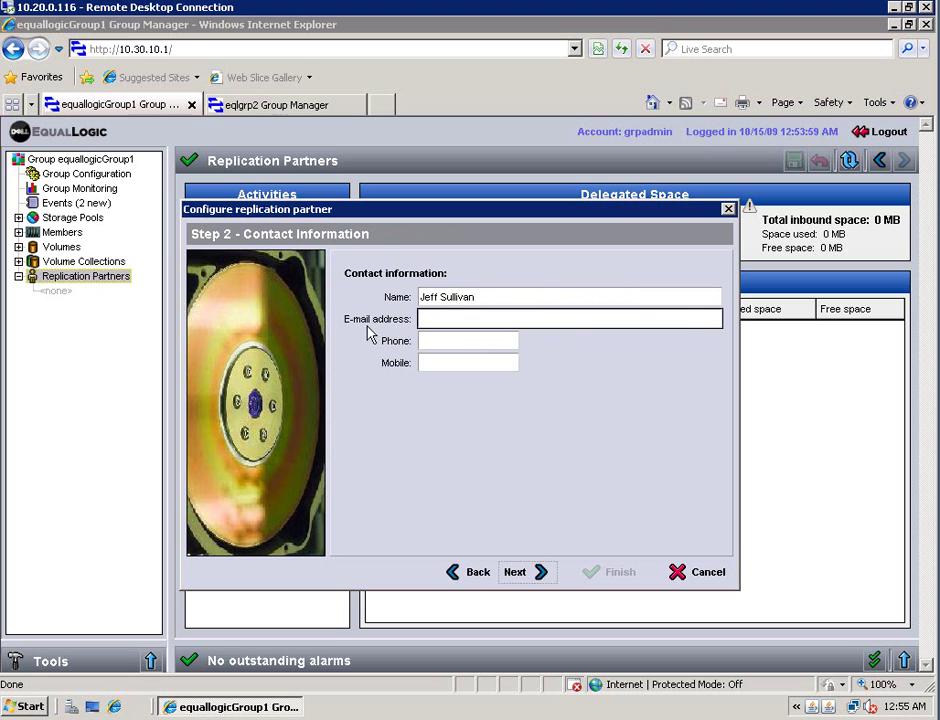
{"action": "left_click", "coordinate": [514, 572]}
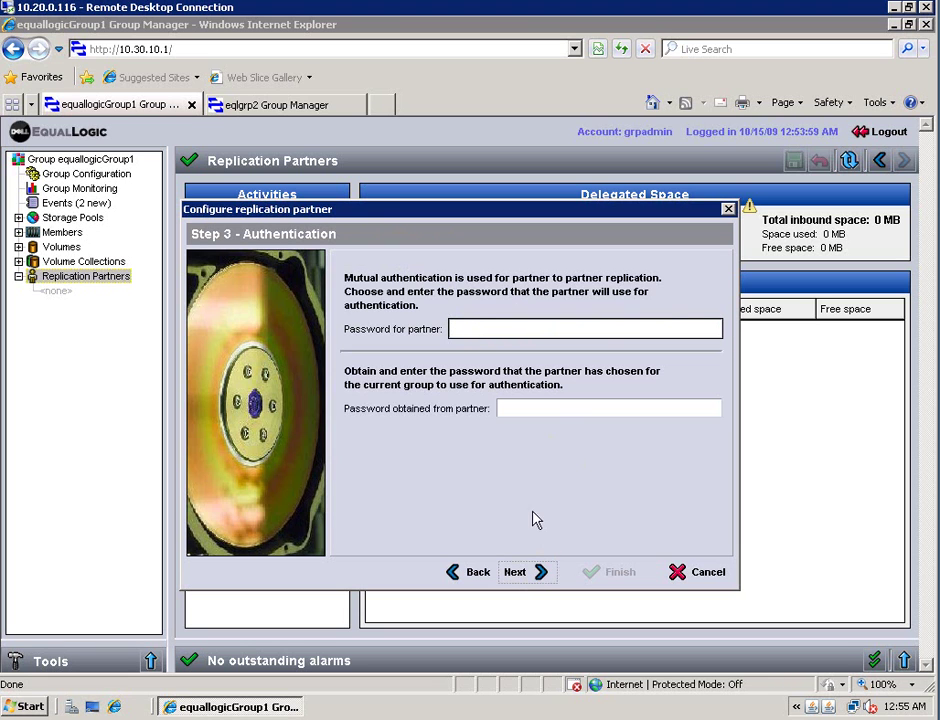
Fill in both mutual authentication passwords and continue to Delegate Space
{"action": "left_click", "coordinate": [498, 330]}
{"action": "type", "text": "***"}
{"action": "left_click", "coordinate": [531, 416]}
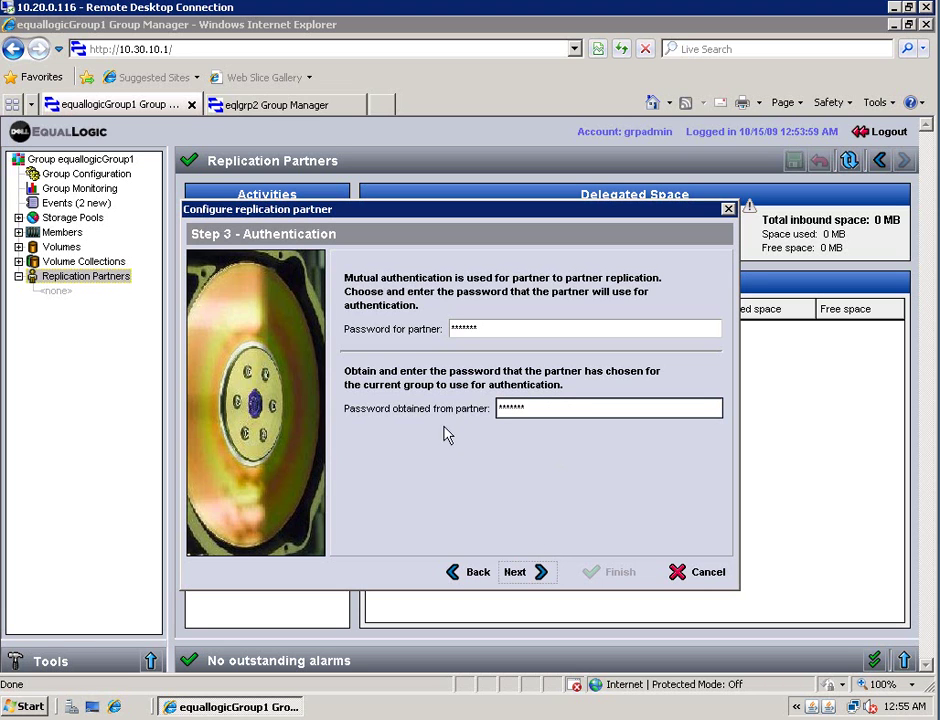
{"action": "left_click", "coordinate": [516, 573]}
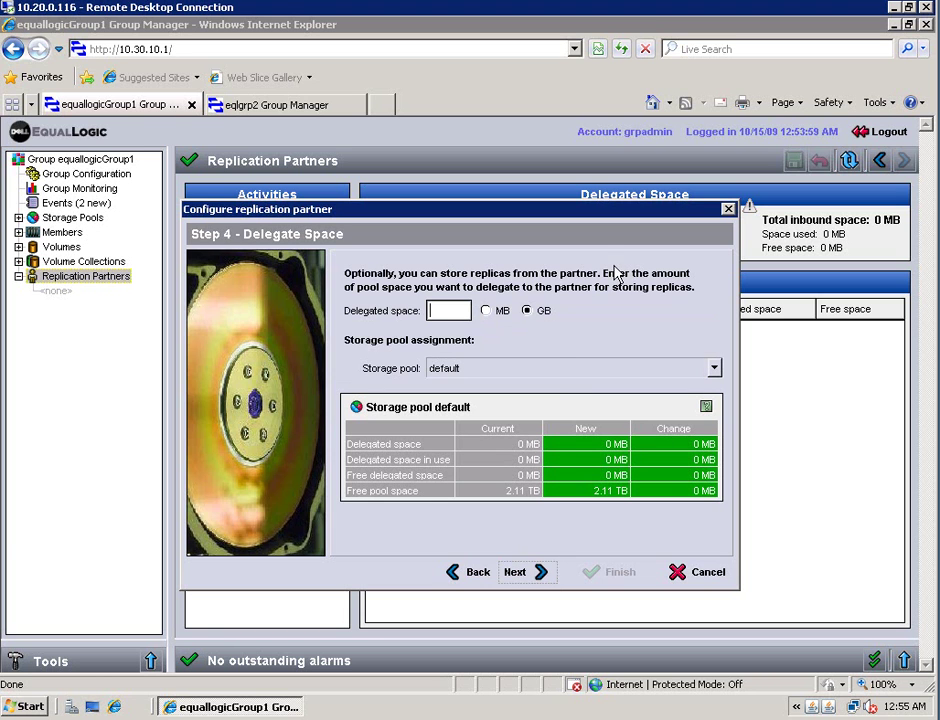
Delegate 1200 GB from the default storage pool and finish creating the eqlgrp2 partner
{"action": "left_click", "coordinate": [518, 491]}
{"action": "left_click", "coordinate": [446, 313]}
{"action": "type", "text": "1"}
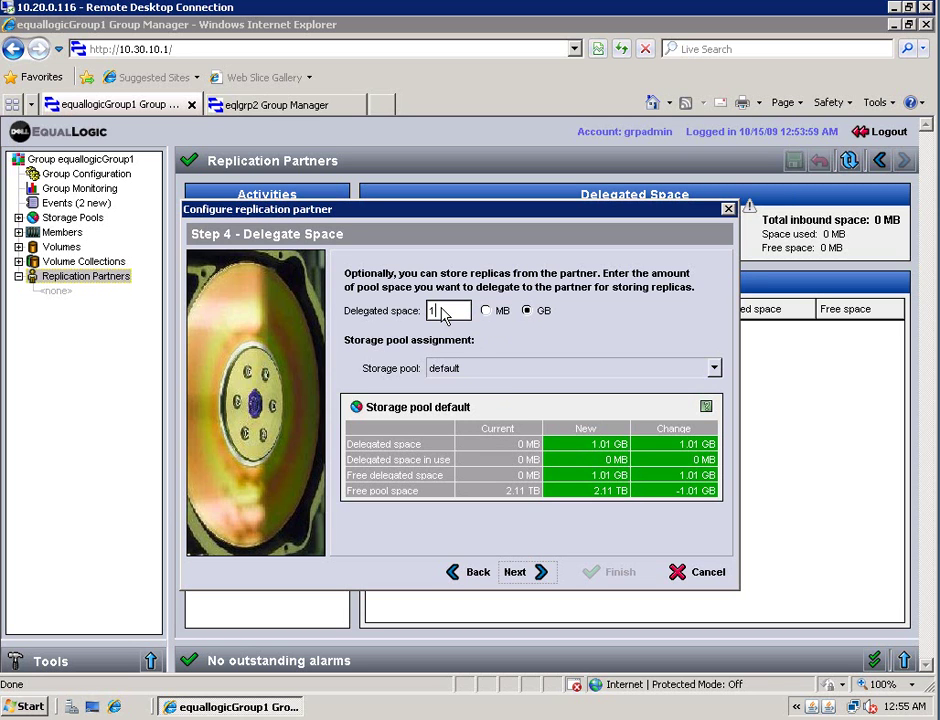
{"action": "type", "text": "200"}
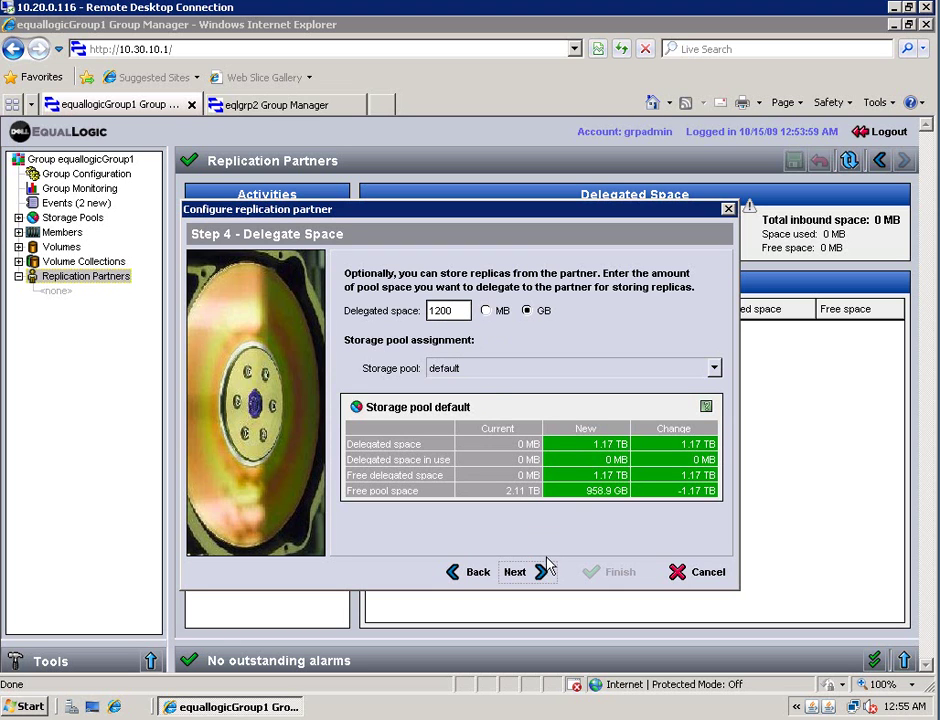
{"action": "left_click", "coordinate": [718, 367]}
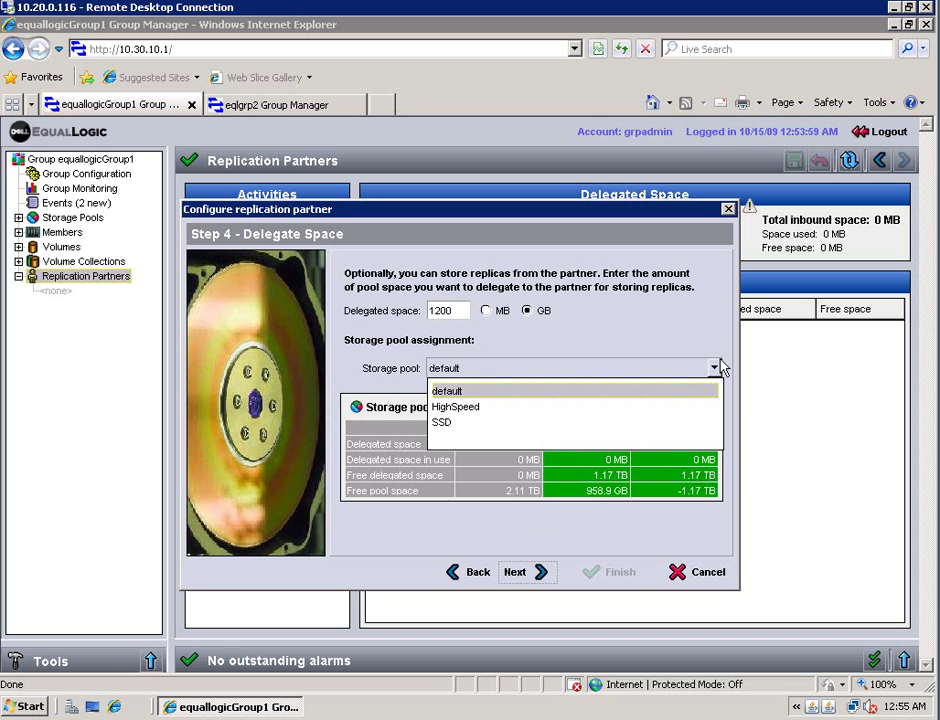
{"action": "left_click", "coordinate": [487, 397]}
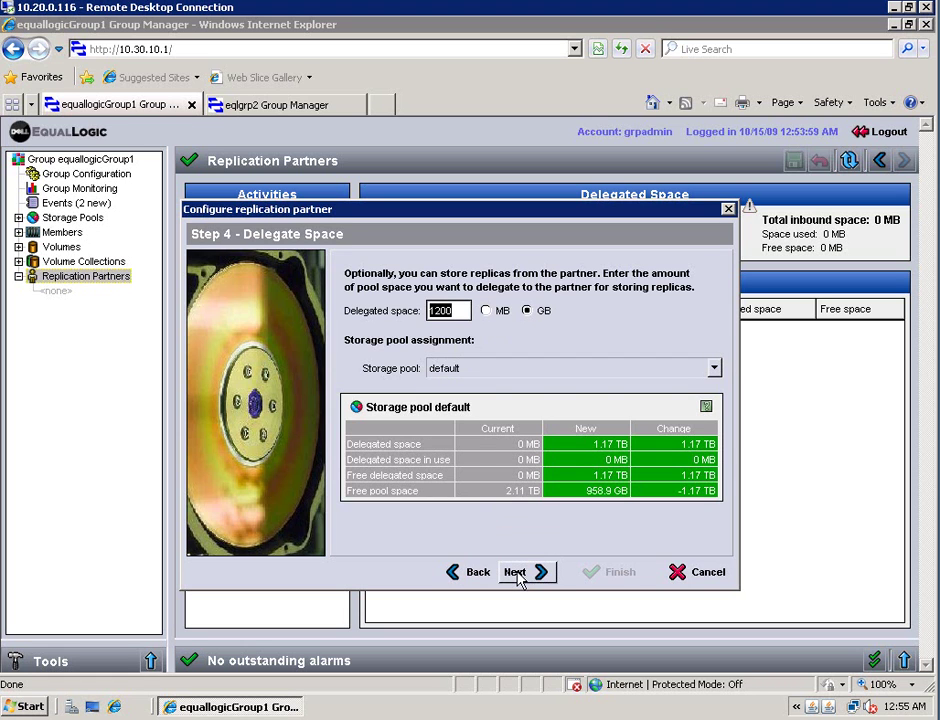
{"action": "left_click", "coordinate": [515, 572]}
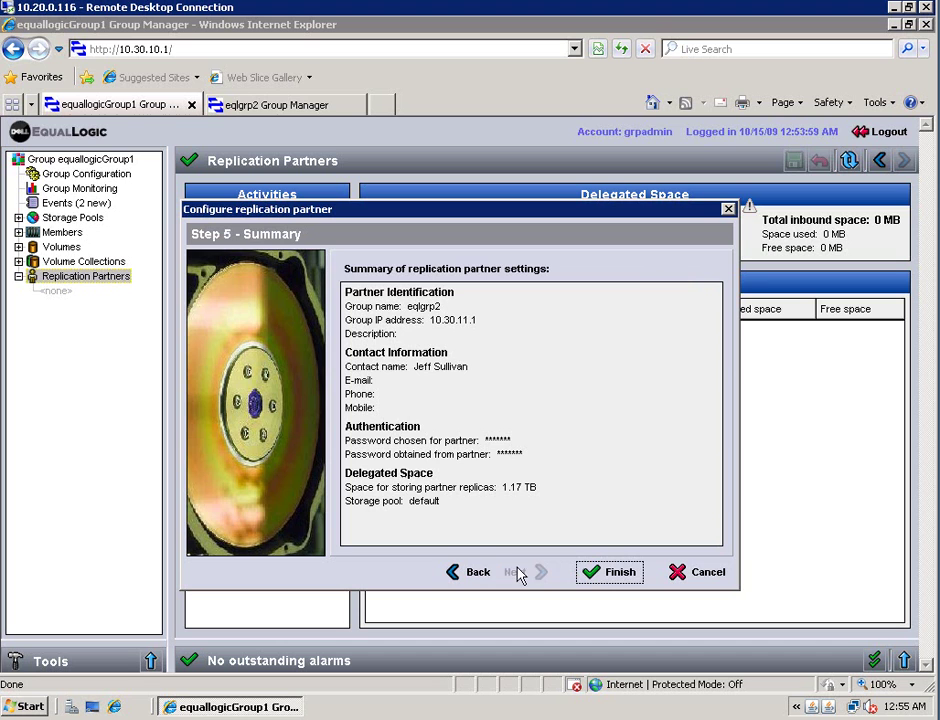
{"action": "left_click", "coordinate": [619, 571]}
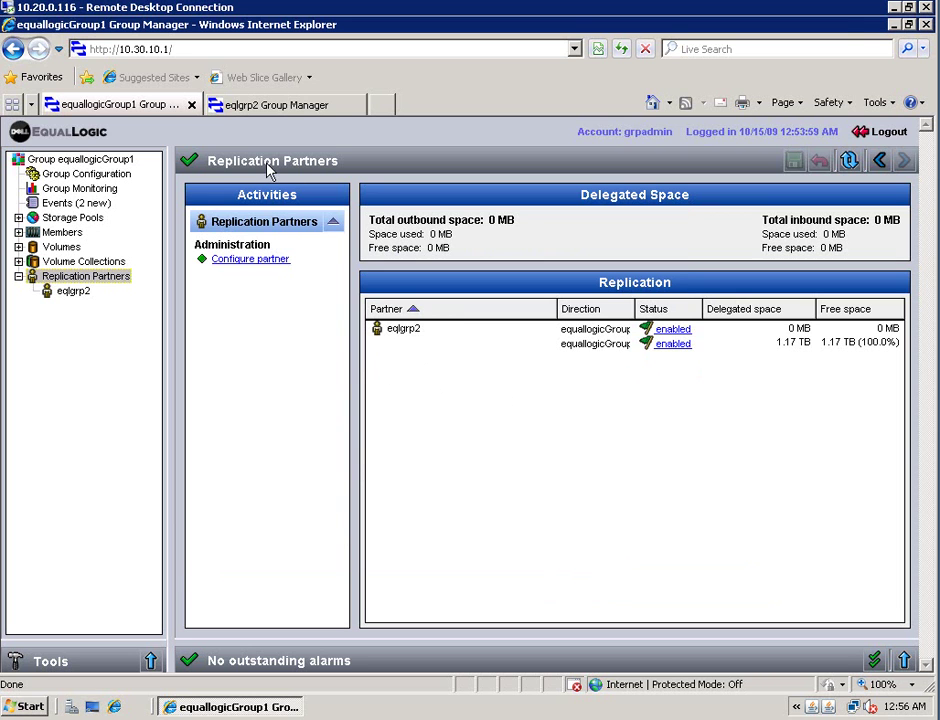
Switch to eqlgrp2 and show its Replication Partners page
{"action": "left_click", "coordinate": [281, 107]}
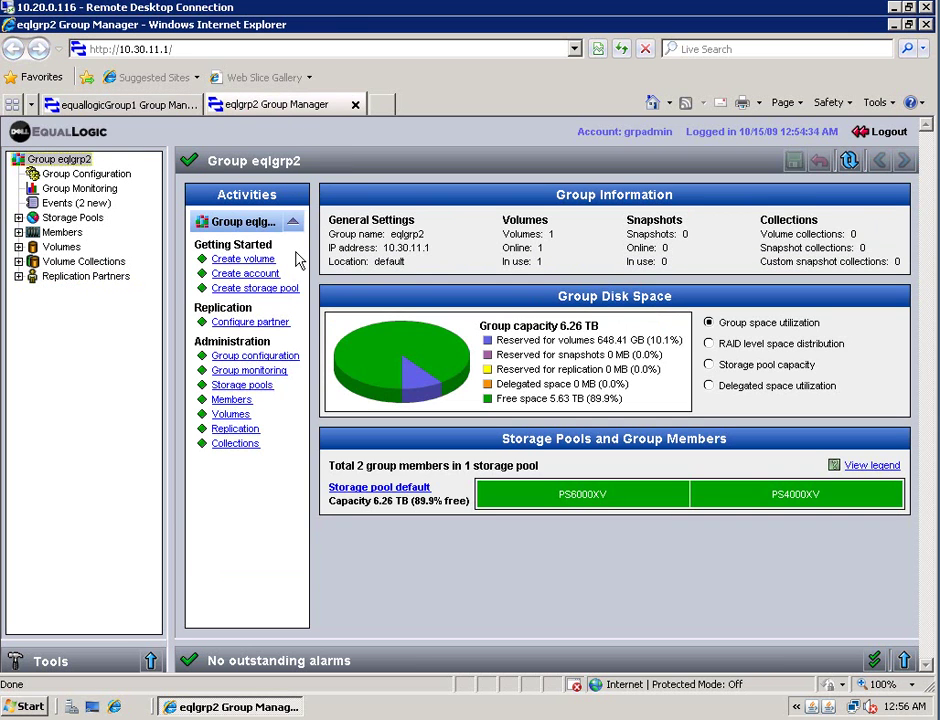
{"action": "left_click", "coordinate": [18, 276]}
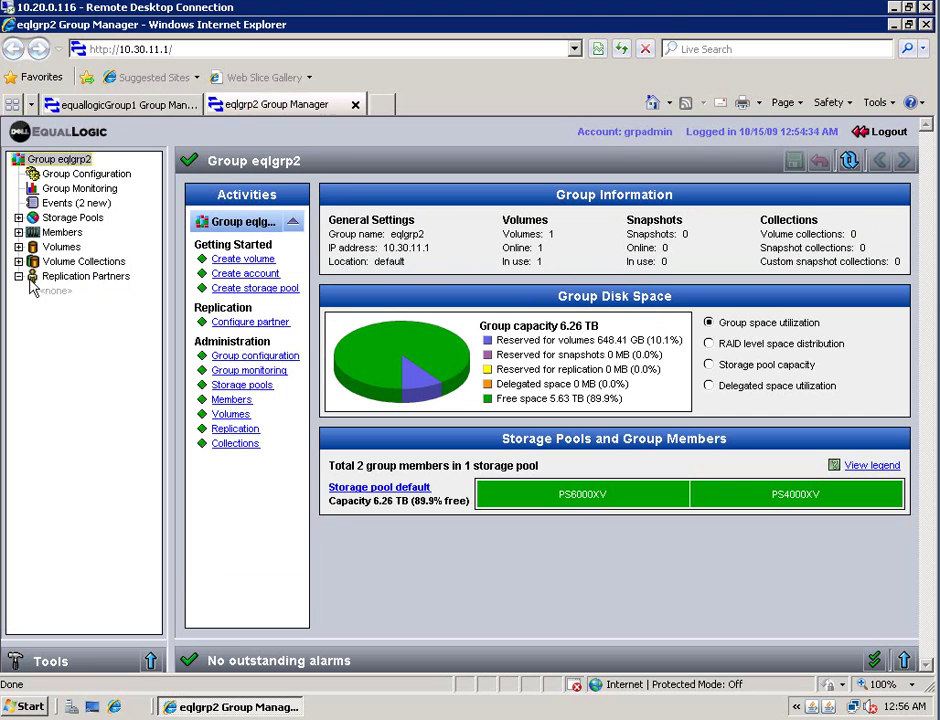
{"action": "left_click", "coordinate": [99, 281]}
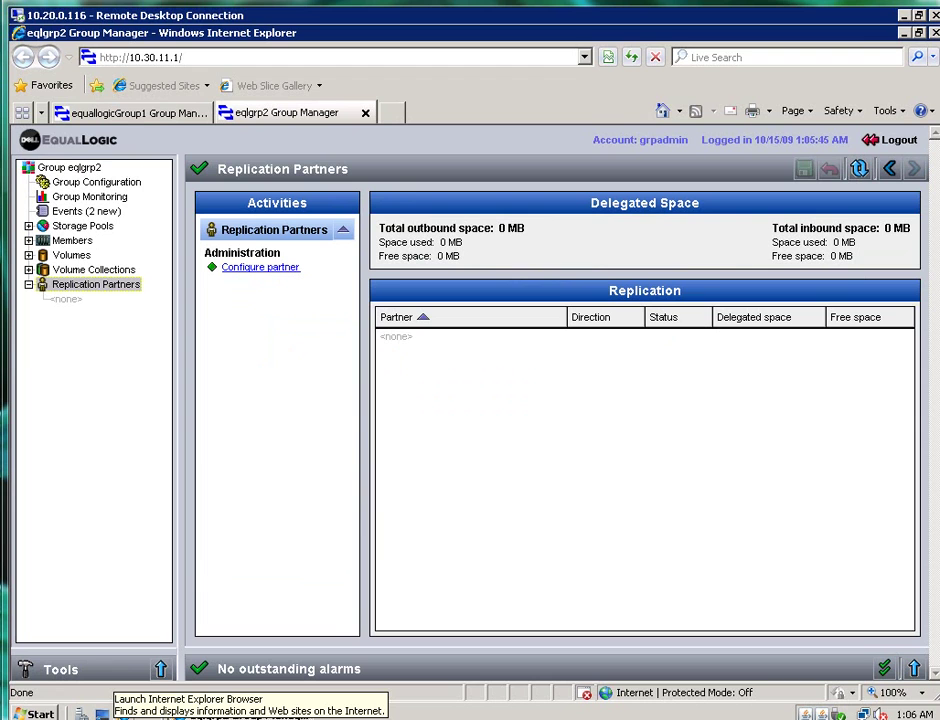
Configure a new partner named equallogicGroup1 at group IP 10.30.10.x and continue
{"action": "left_click", "coordinate": [263, 269]}
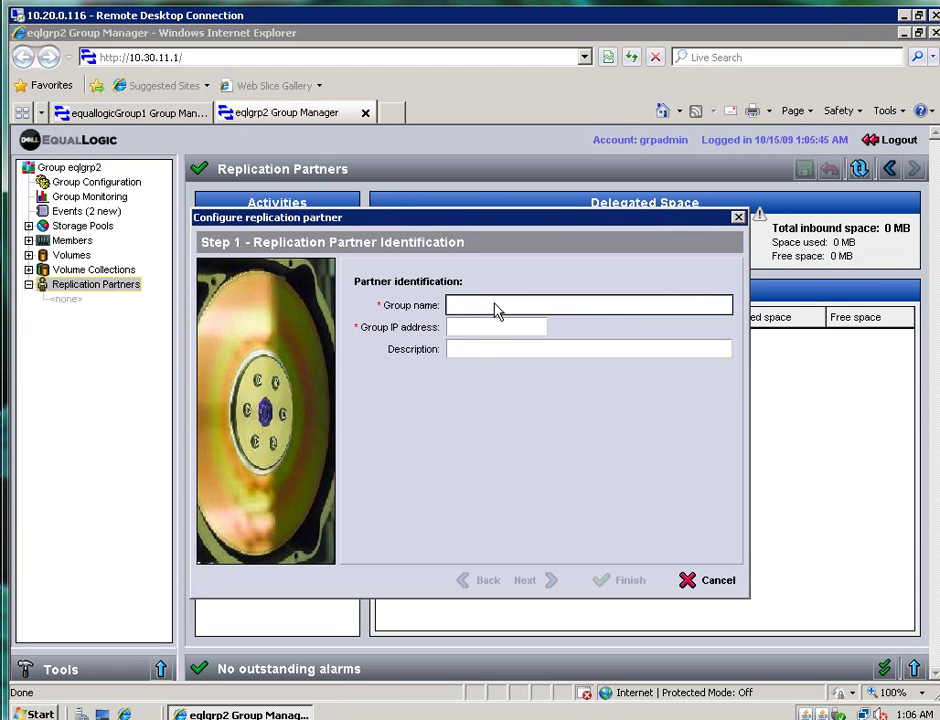
{"action": "type", "text": "equallogicGroup"}
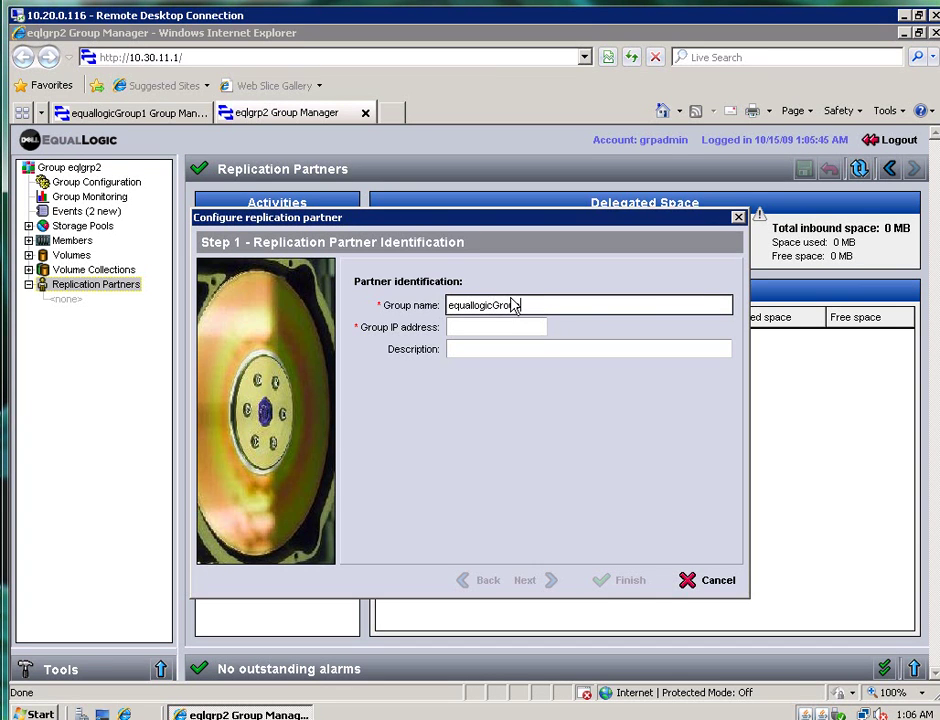
{"action": "type", "text": "1"}
{"action": "key", "text": "Tab"}
{"action": "type", "text": "10"}
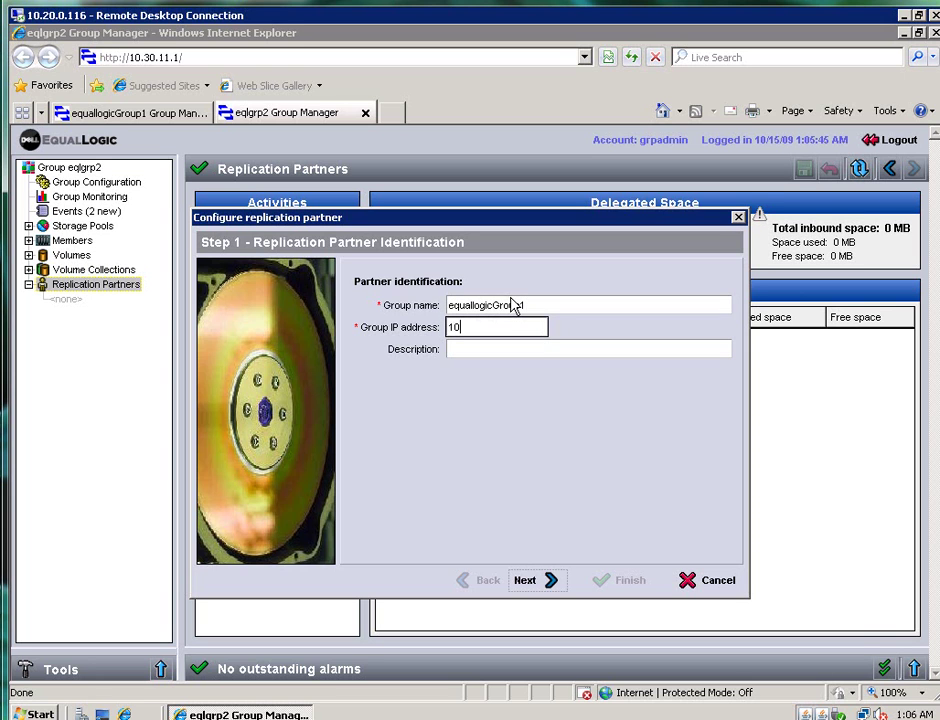
{"action": "type", "text": ".30.11."}
{"action": "key", "text": "BackSpace"}
{"action": "type", "text": "0"}
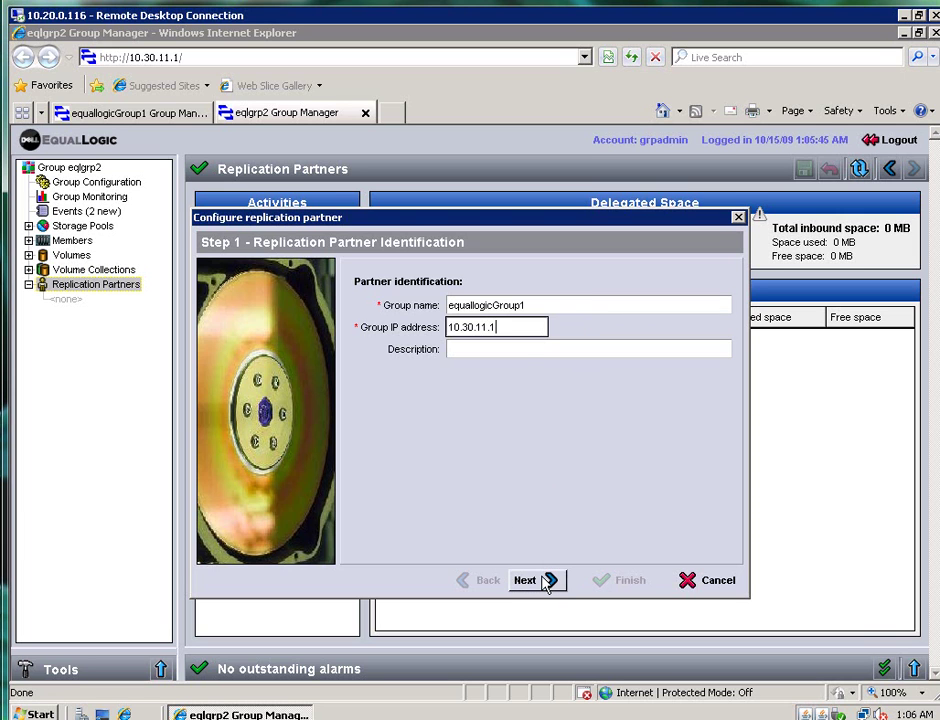
{"action": "left_click", "coordinate": [546, 584]}
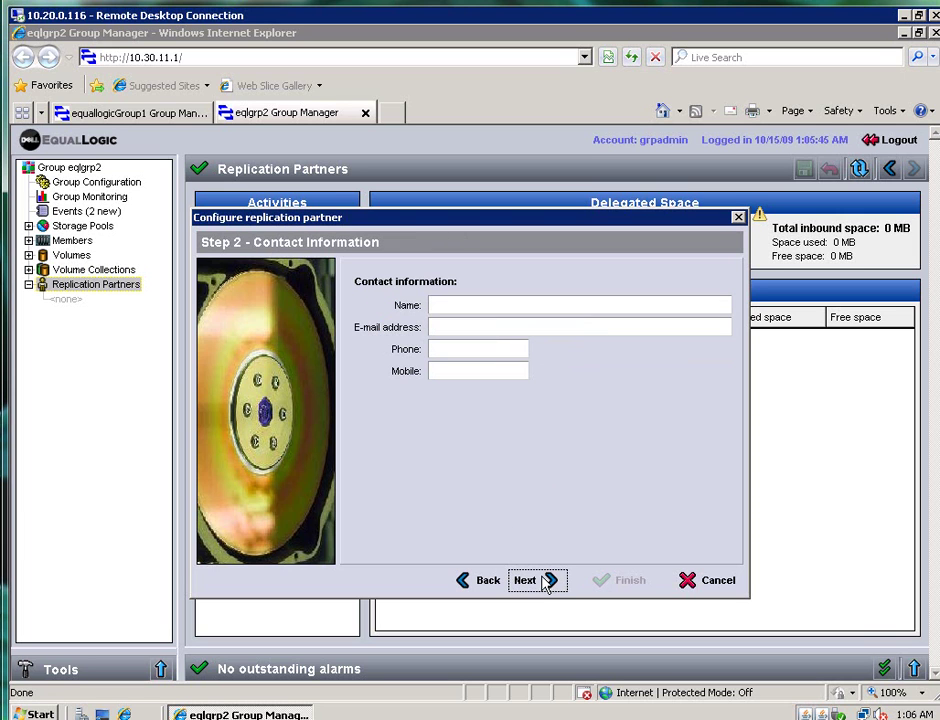
Enter the partner contact's name and both authentication passwords
{"action": "left_click", "coordinate": [466, 308]}
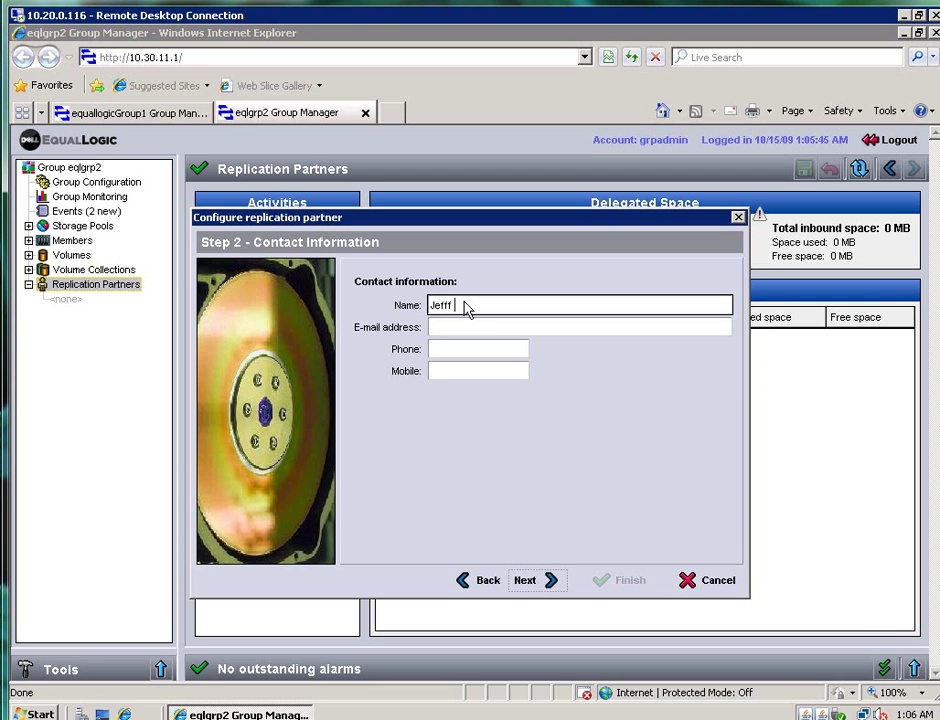
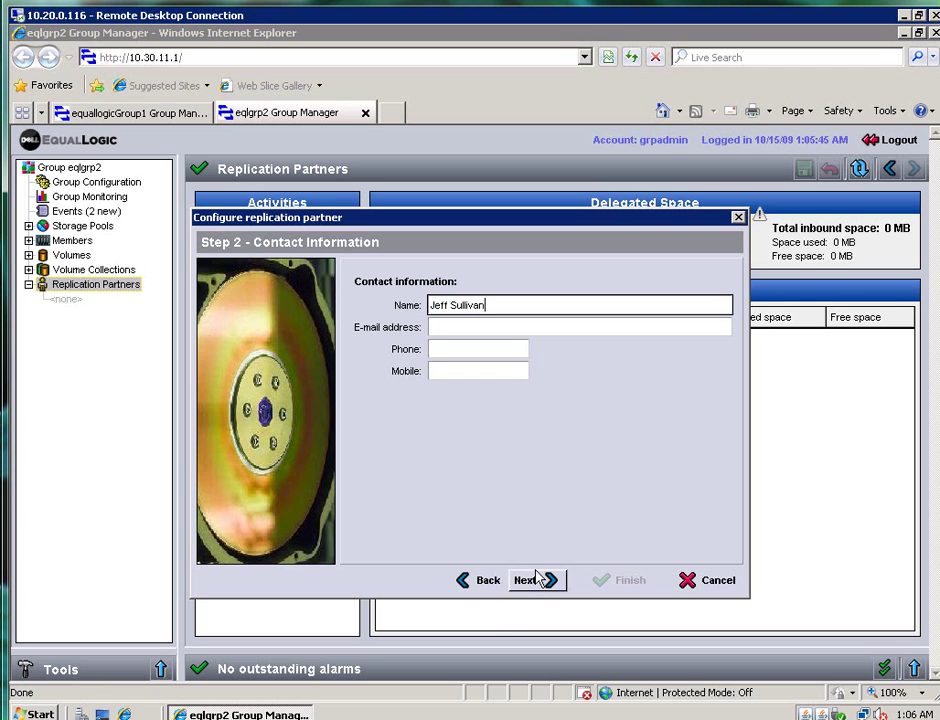
{"action": "left_click", "coordinate": [530, 581]}
{"action": "left_click", "coordinate": [485, 342]}
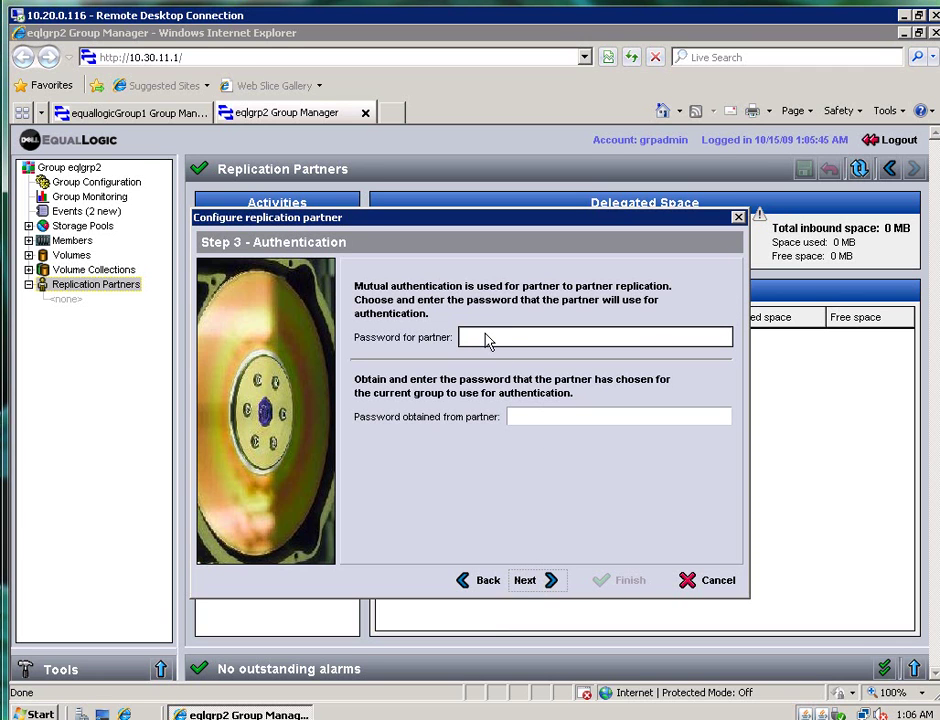
{"action": "type", "text": "*"}
{"action": "key", "text": "Tab"}
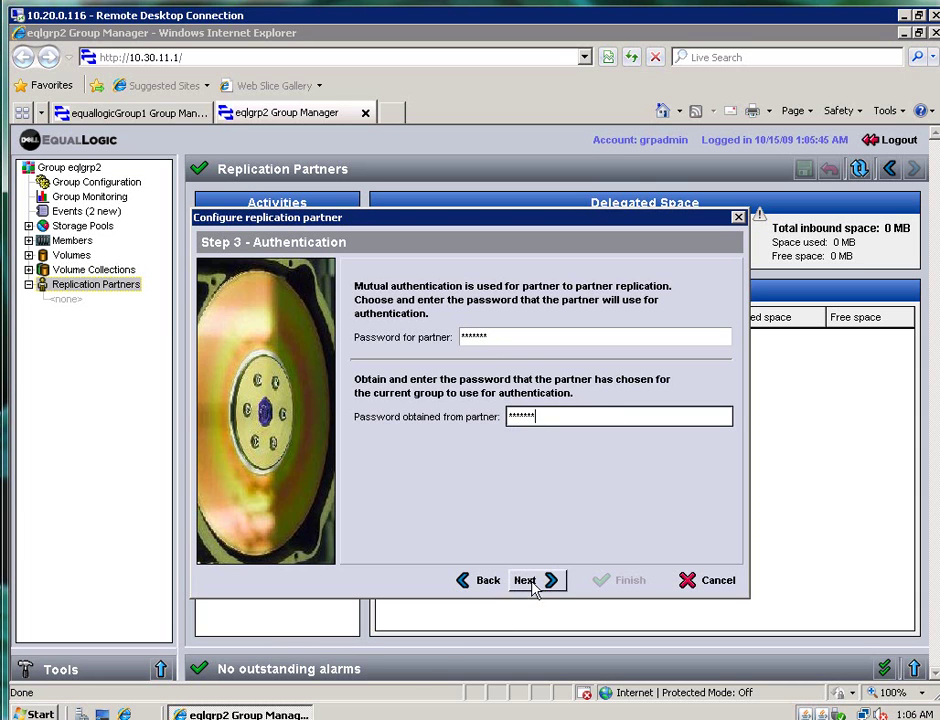
Delegate 1200 GB, finish the equallogicGroup1 partnership, and view its partner details
{"action": "left_click", "coordinate": [533, 582]}
{"action": "left_click", "coordinate": [466, 320]}
{"action": "type", "text": "1"}
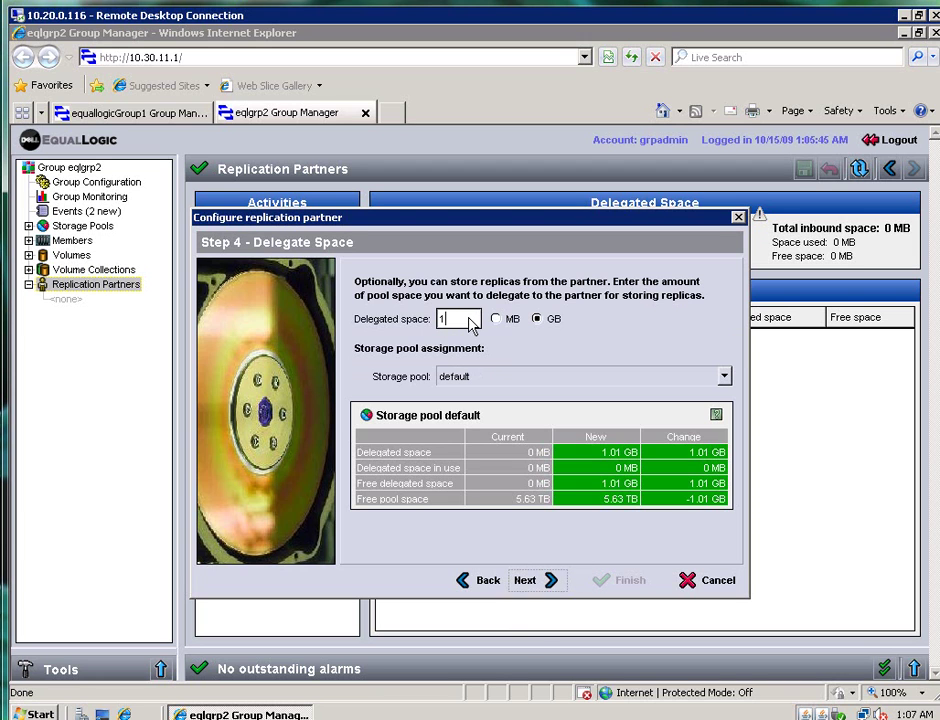
{"action": "type", "text": "200"}
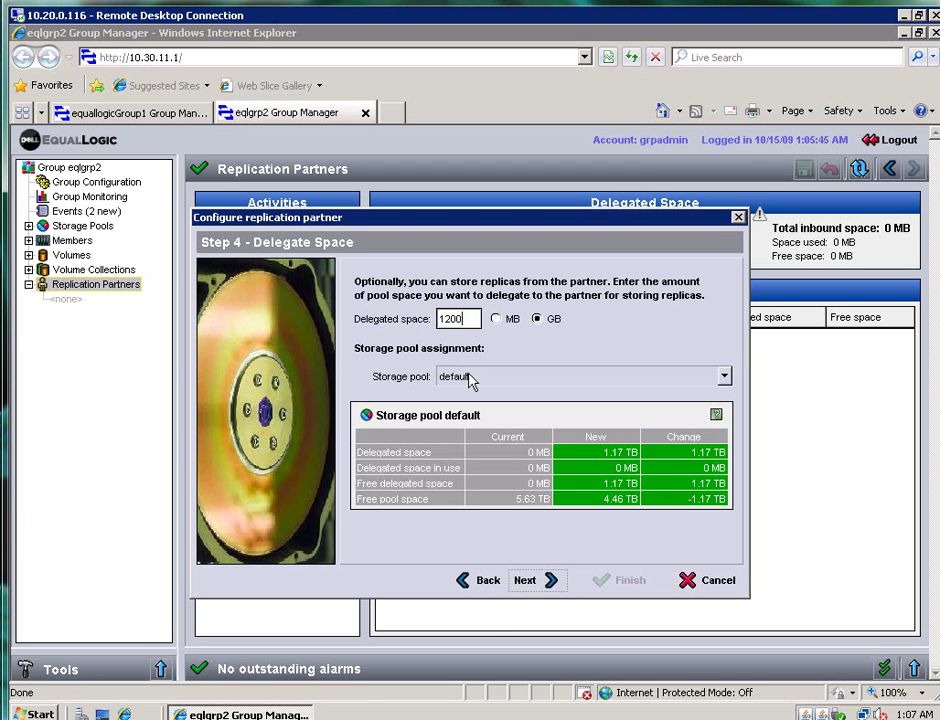
{"action": "left_click", "coordinate": [532, 582]}
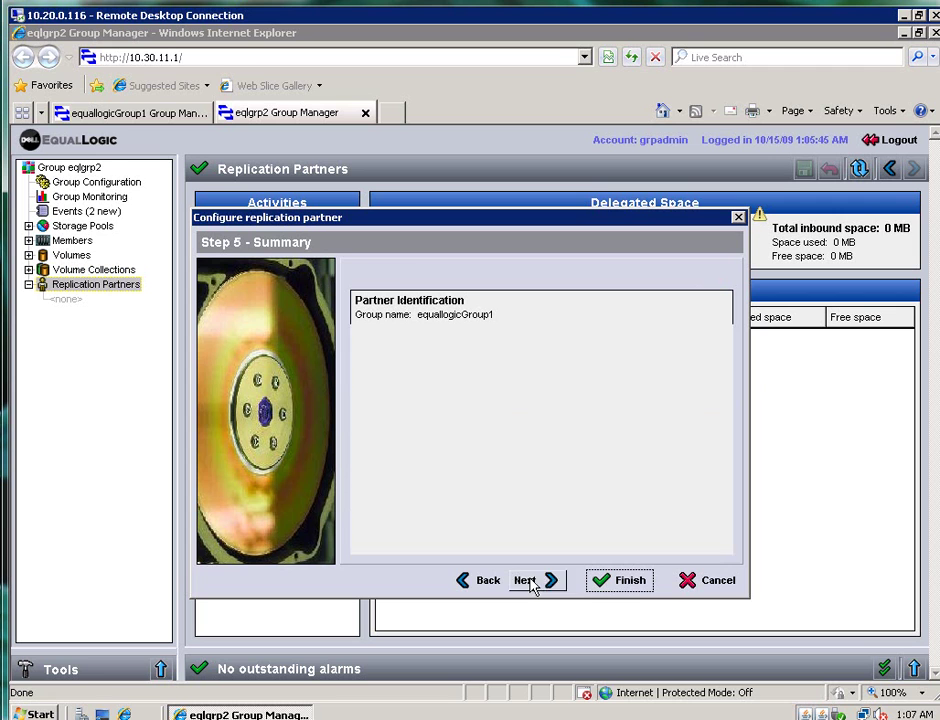
{"action": "left_click", "coordinate": [631, 581]}
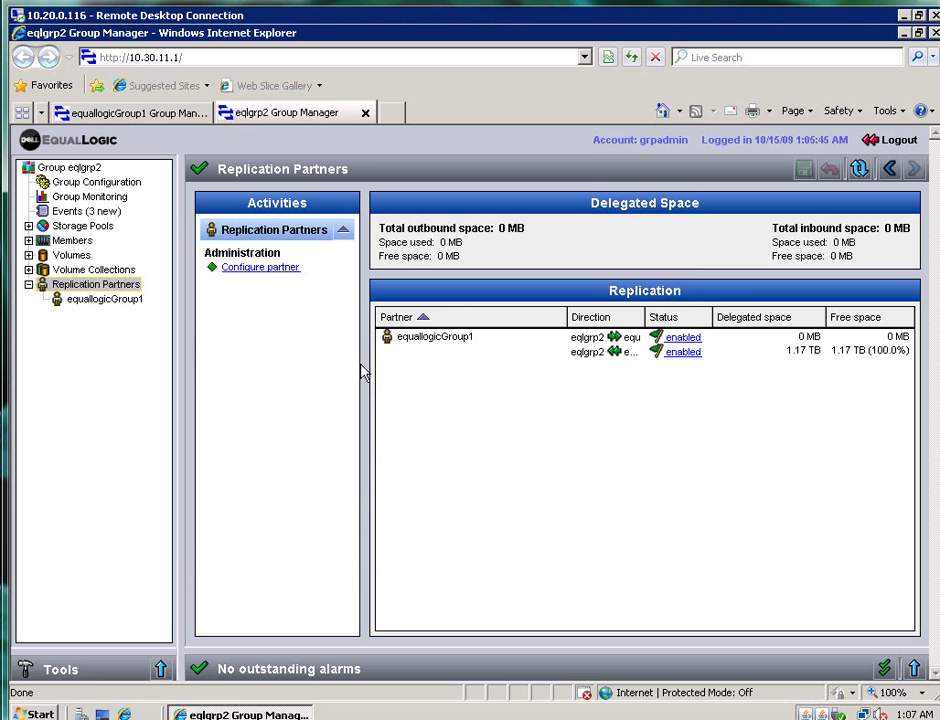
{"action": "left_click", "coordinate": [95, 300]}
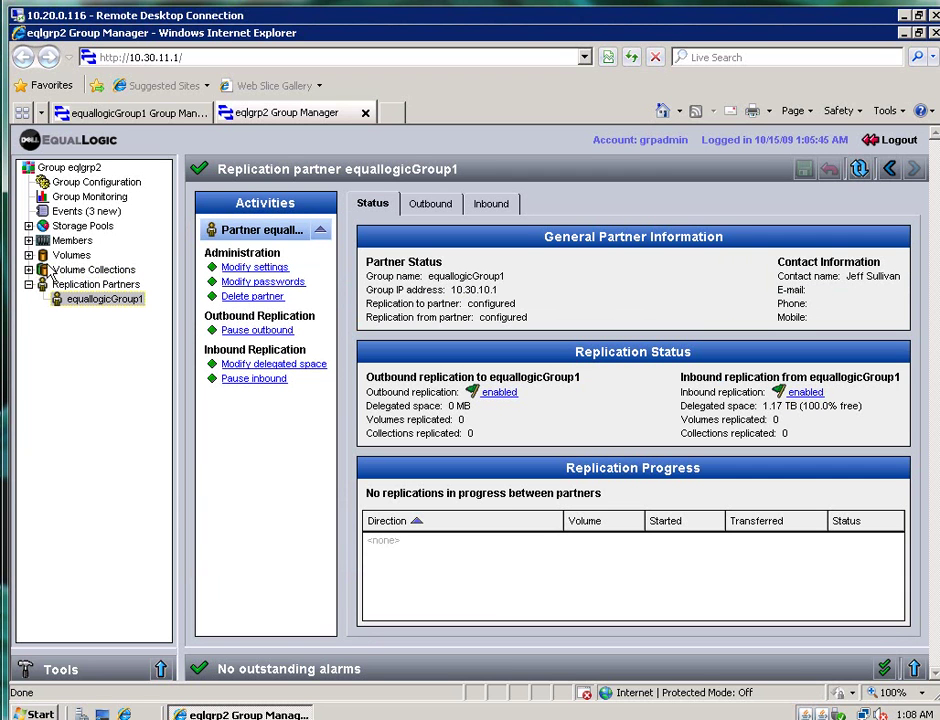
{"action": "left_click", "coordinate": [29, 255]}
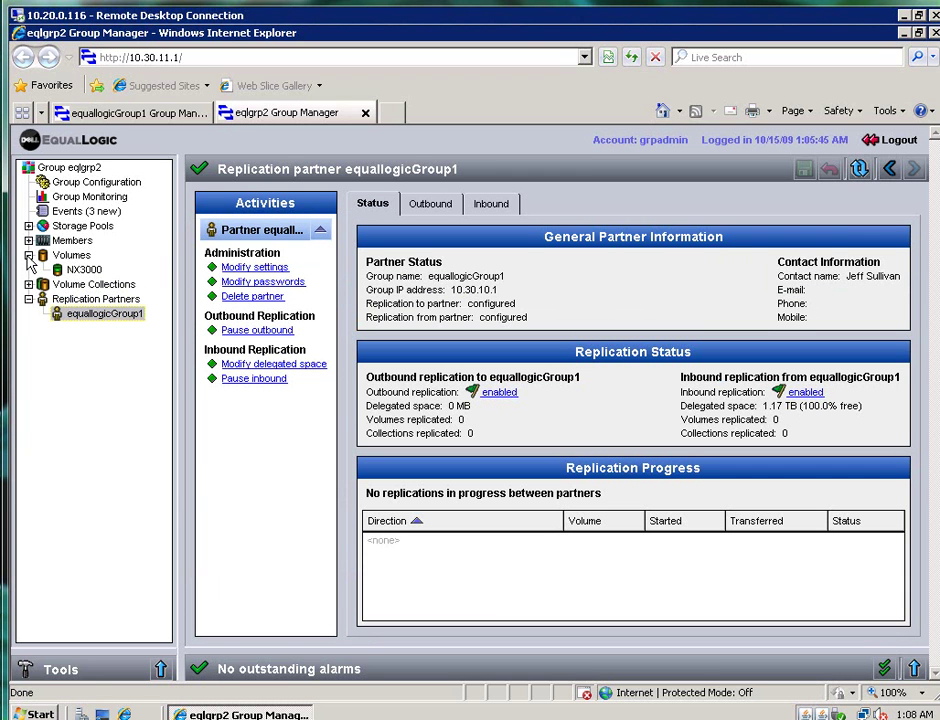
Start Configure replication on volume NX3000 from its right-click menu
{"action": "left_click", "coordinate": [80, 271]}
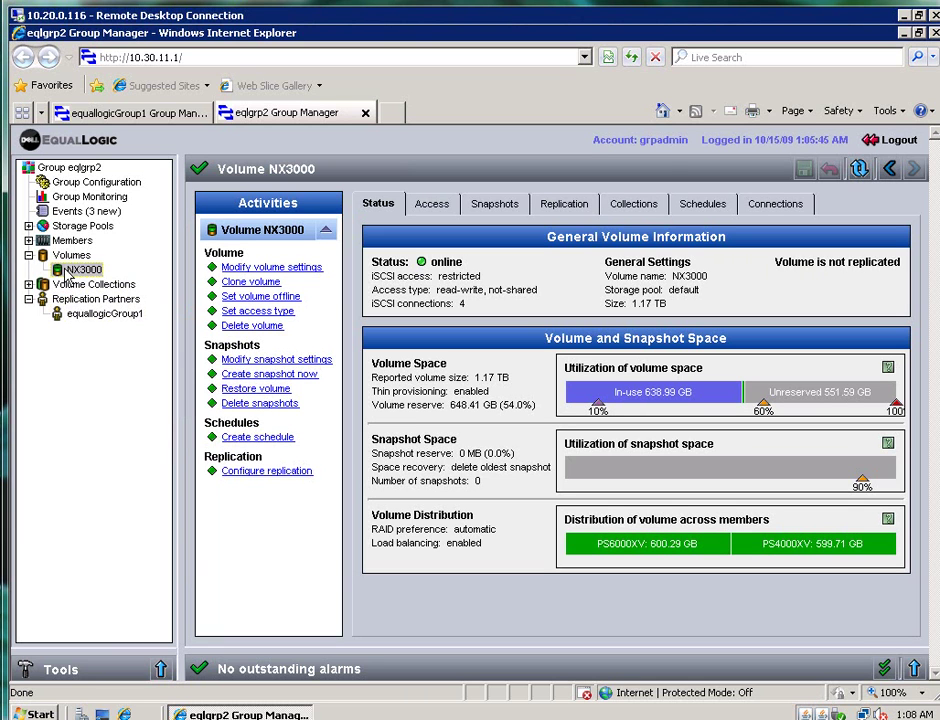
{"action": "mouse_move", "coordinate": [69, 277]}
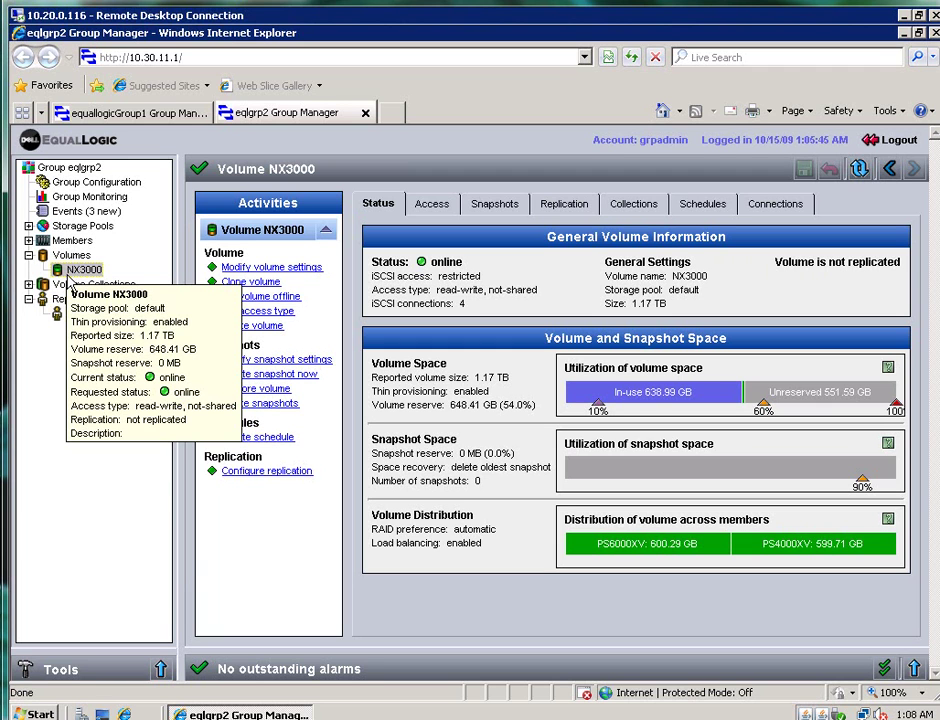
{"action": "right_click", "coordinate": [77, 272]}
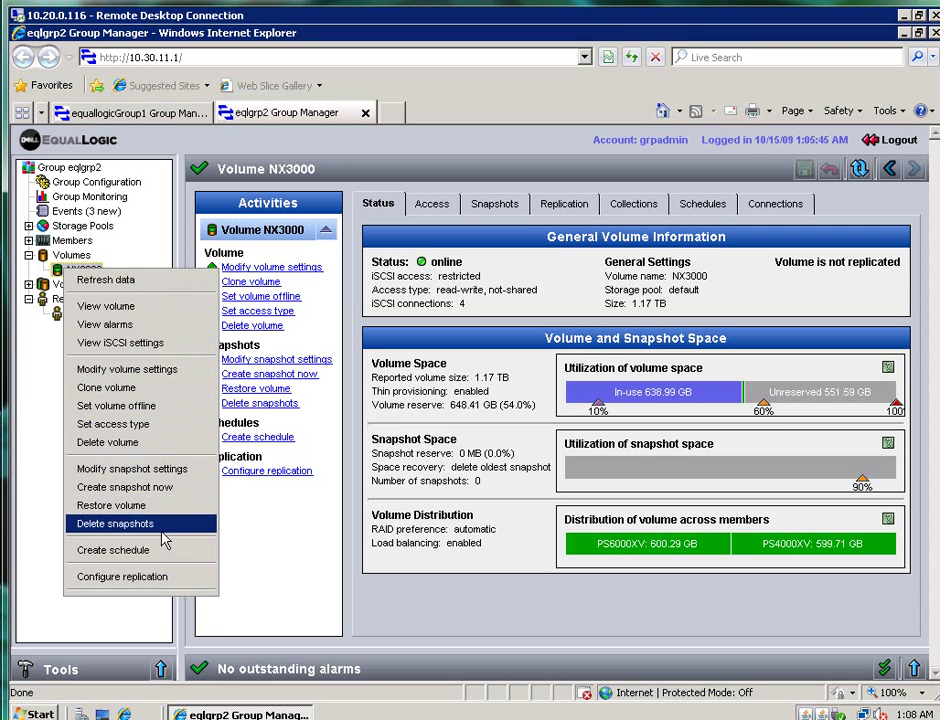
{"action": "left_click", "coordinate": [142, 577]}
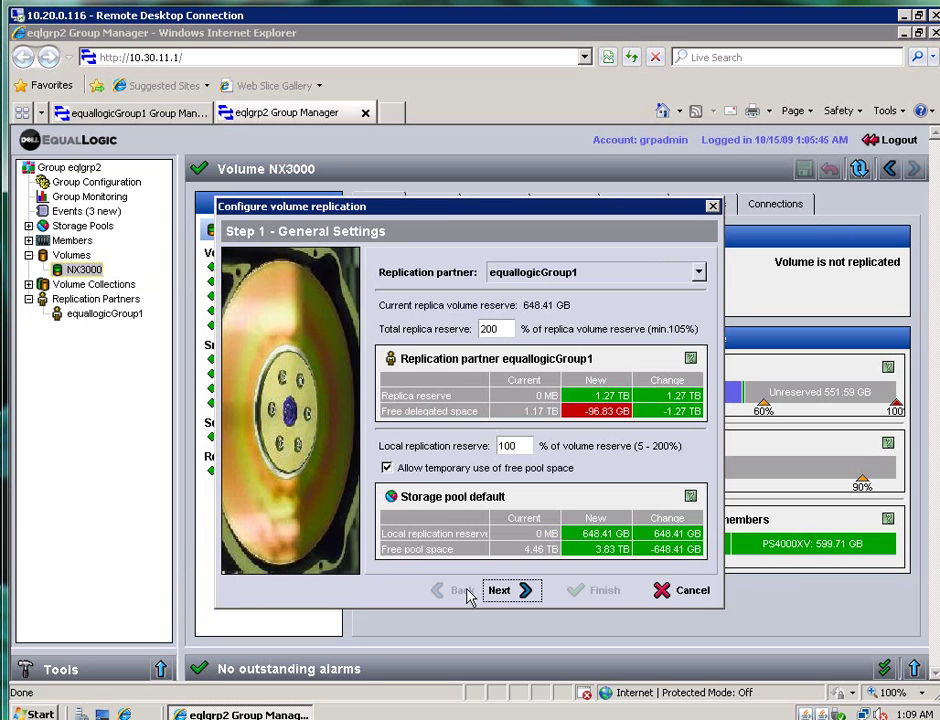
Set the total replica reserve, apply NX3000 replication to equallogicGroup1, and create the first replica now
{"action": "double_click", "coordinate": [489, 329]}
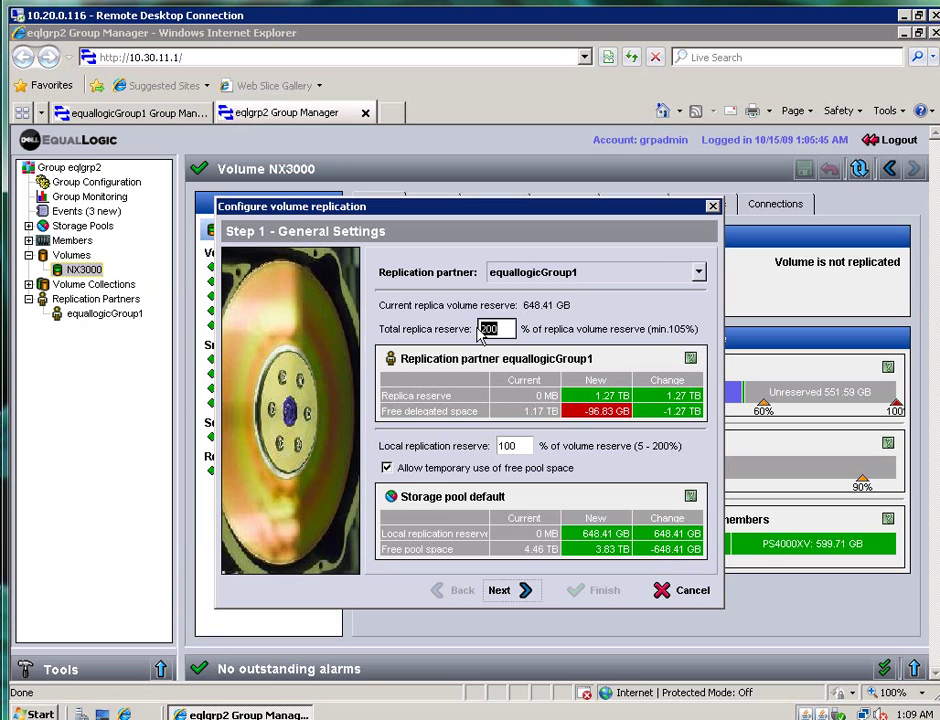
{"action": "type", "text": "20"}
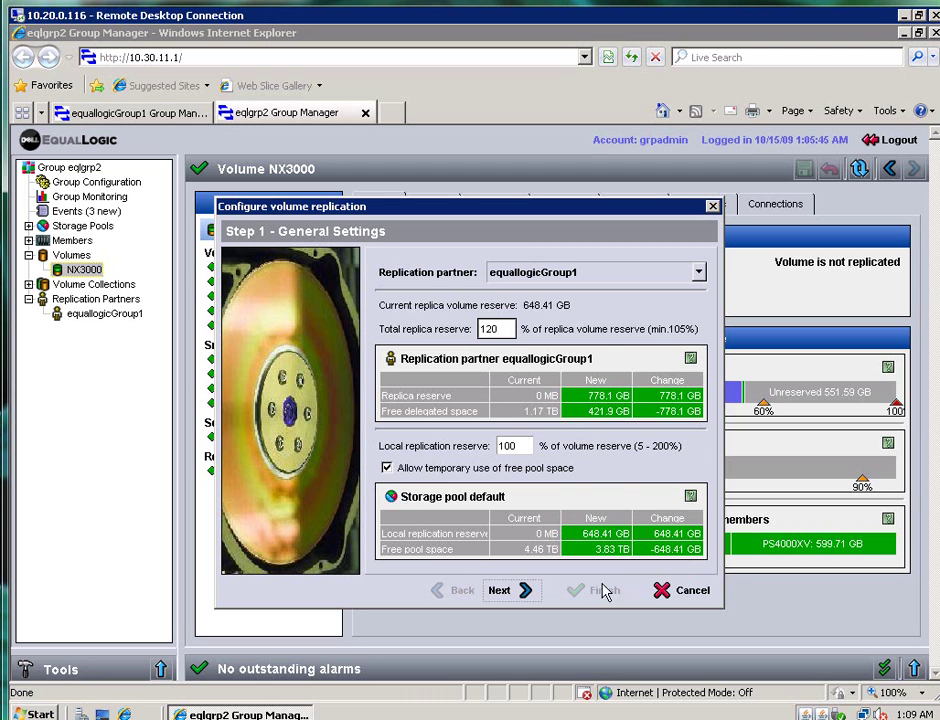
{"action": "left_click", "coordinate": [510, 590]}
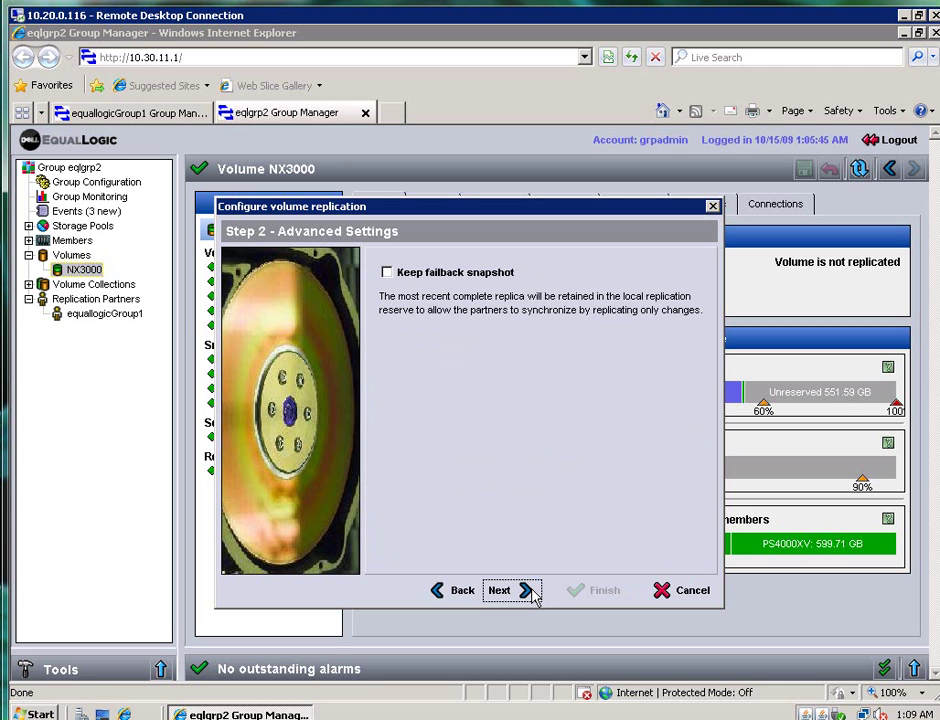
{"action": "left_click", "coordinate": [531, 592]}
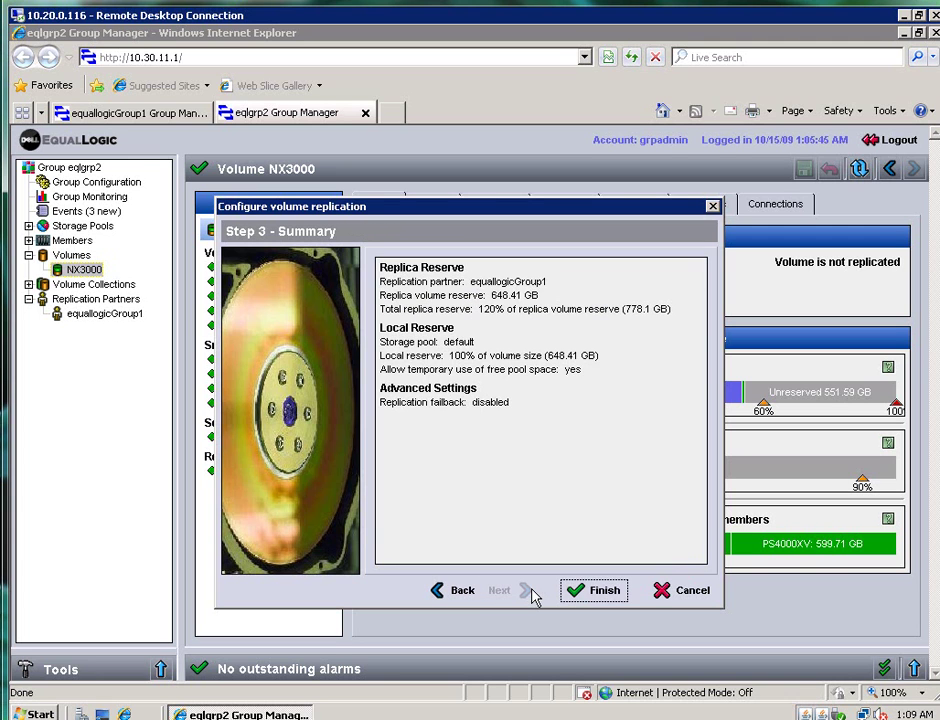
{"action": "left_click", "coordinate": [598, 591]}
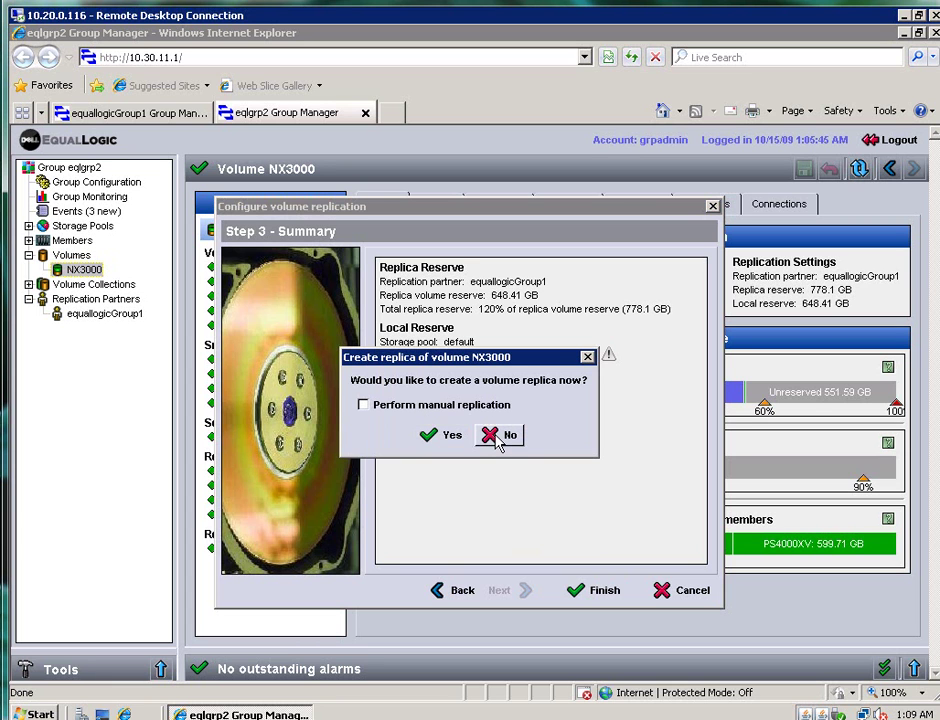
{"action": "left_click", "coordinate": [446, 434]}
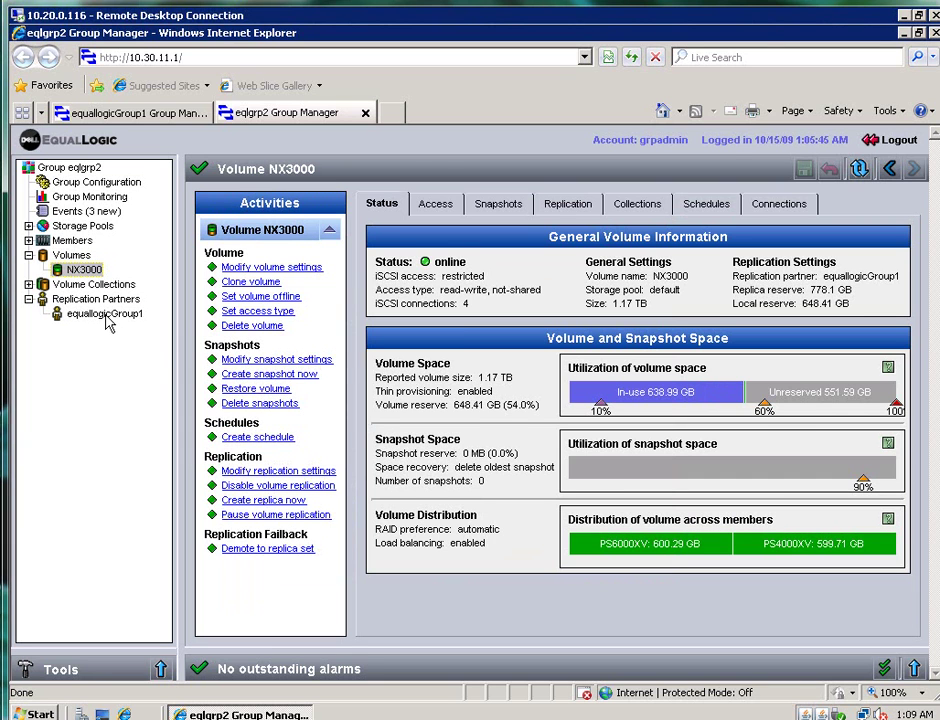
{"action": "left_click", "coordinate": [104, 314]}
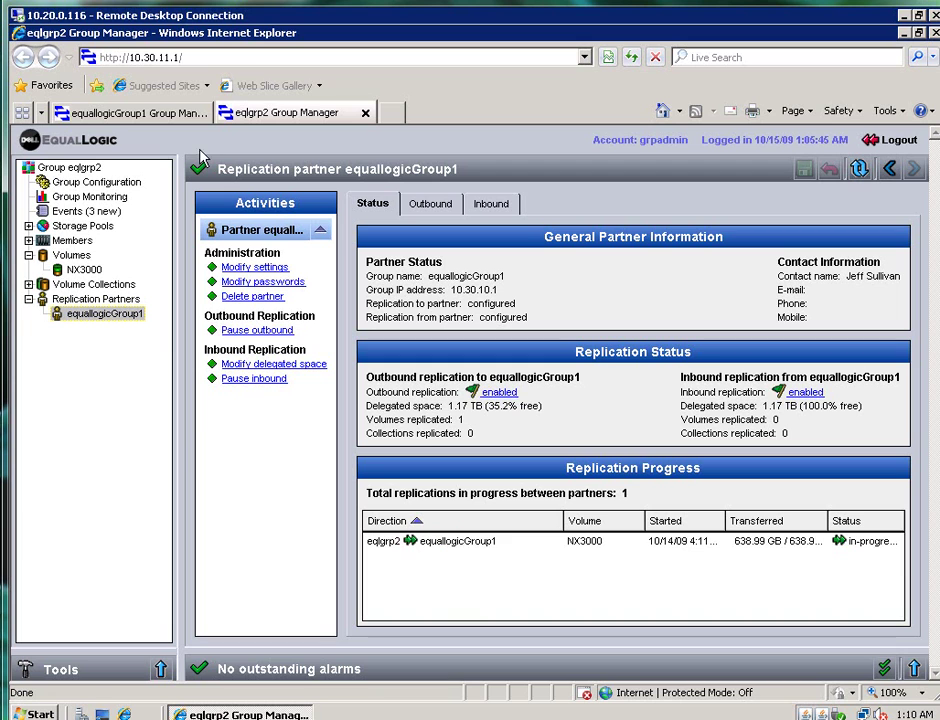
{"action": "left_click", "coordinate": [152, 113]}
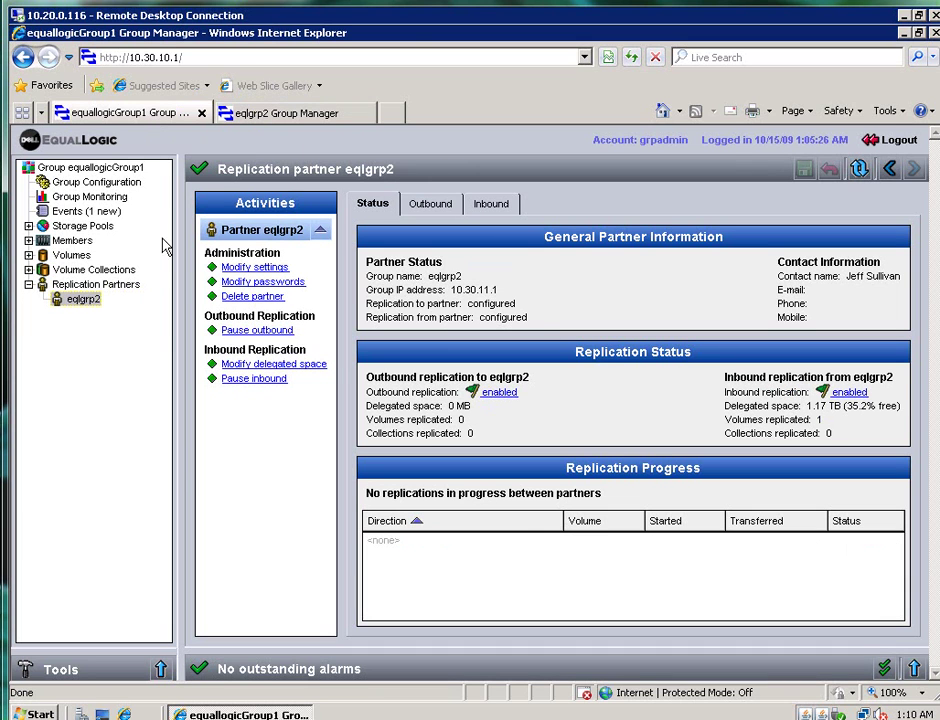
{"action": "right_click", "coordinate": [78, 307]}
{"action": "left_click", "coordinate": [92, 312]}
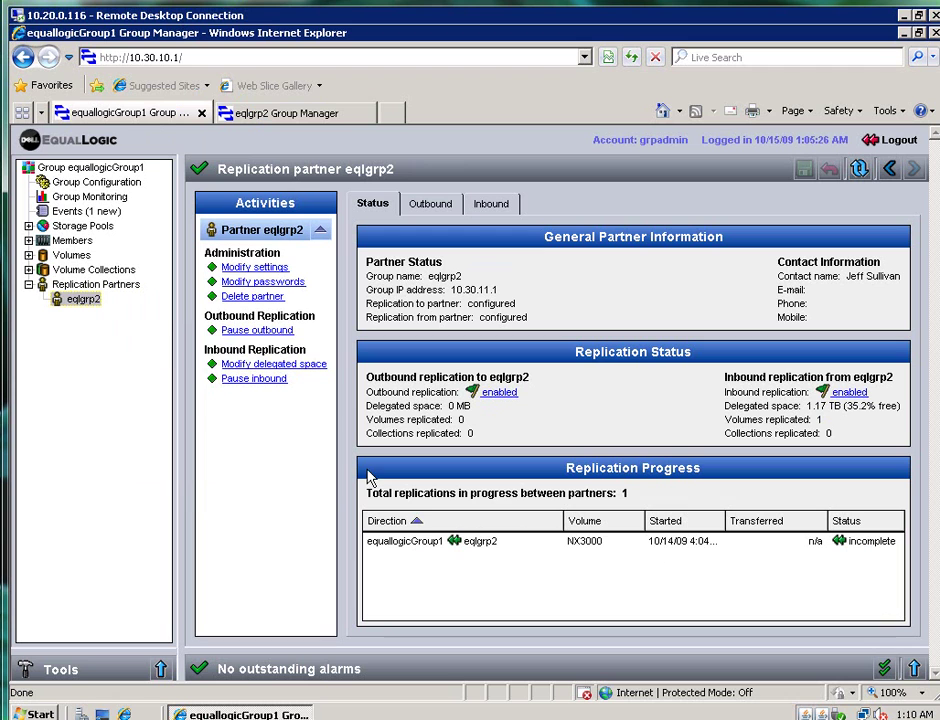
{"action": "right_click", "coordinate": [78, 300]}
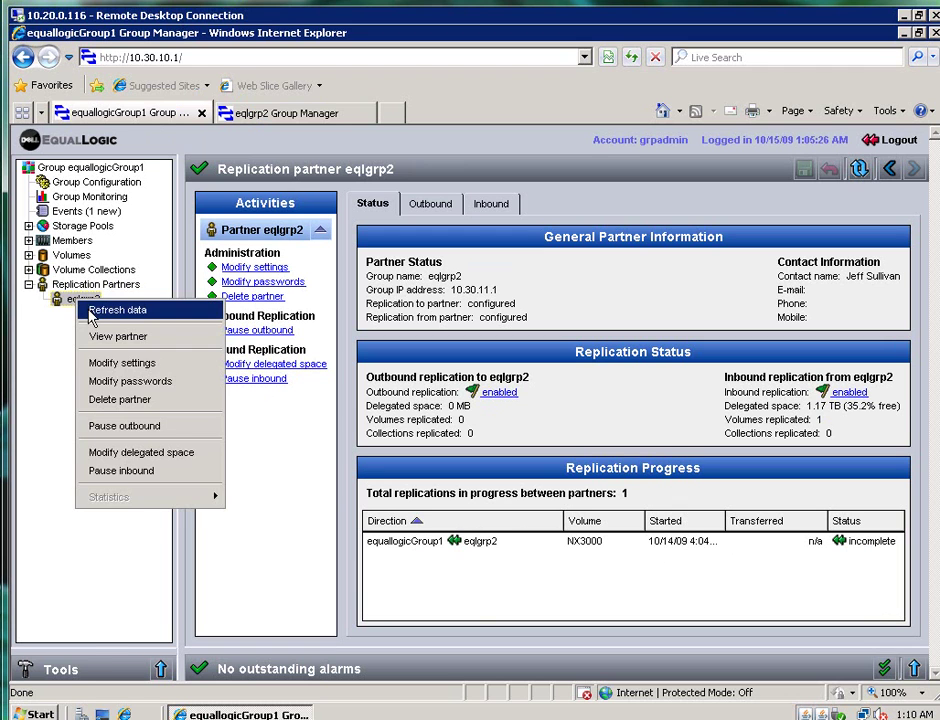
{"action": "left_click", "coordinate": [92, 315]}
{"action": "left_click", "coordinate": [270, 116]}
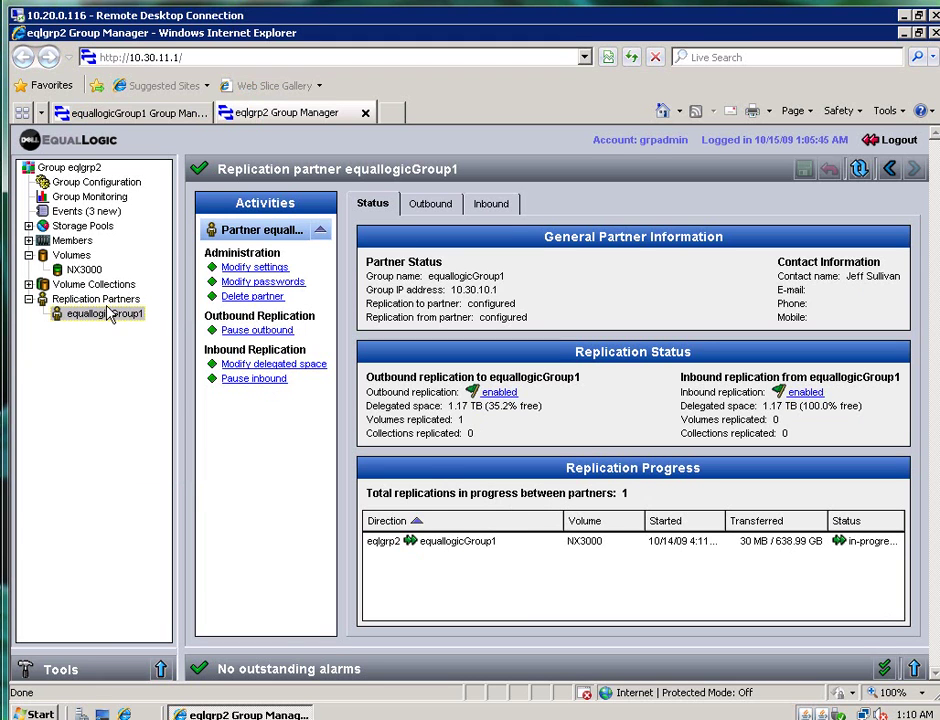
Create a daily replication schedule for NX3000 named Nightly NX3000 Replication
{"action": "left_click", "coordinate": [64, 270]}
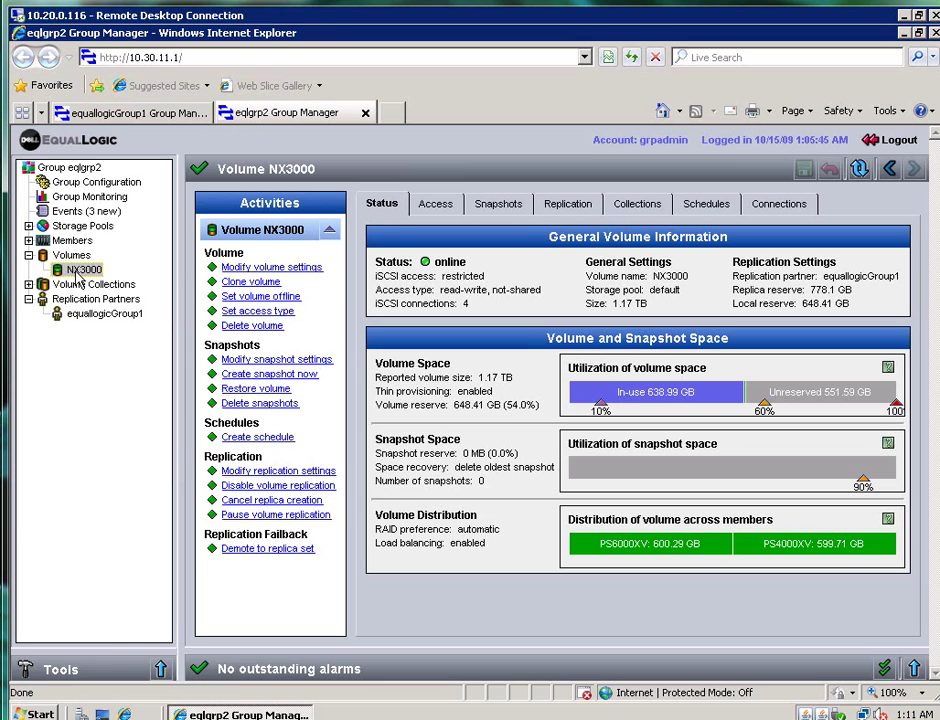
{"action": "right_click", "coordinate": [76, 272]}
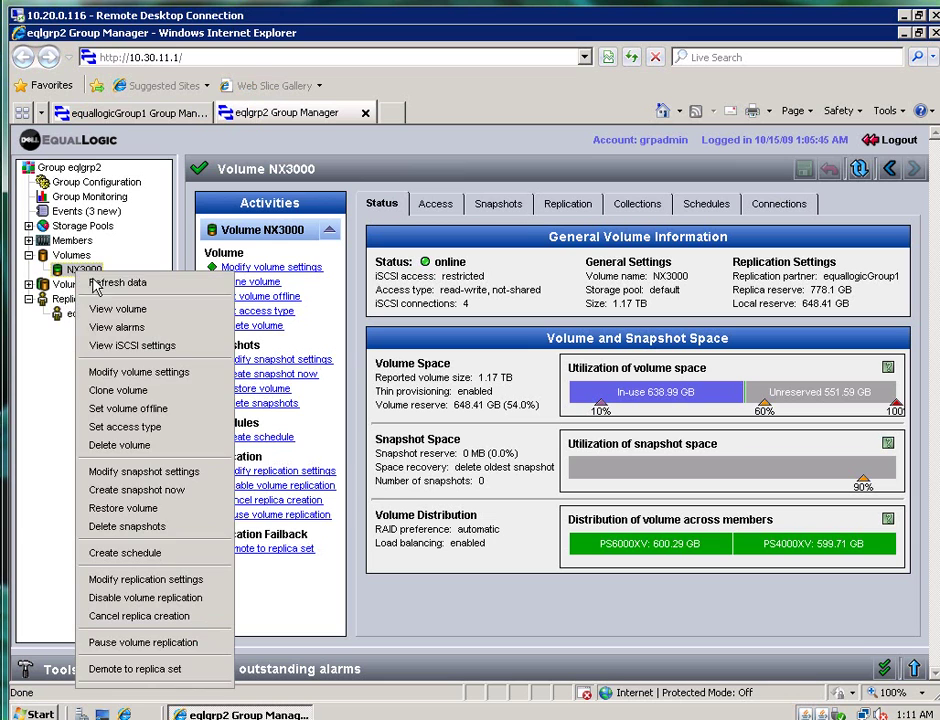
{"action": "left_click", "coordinate": [140, 560]}
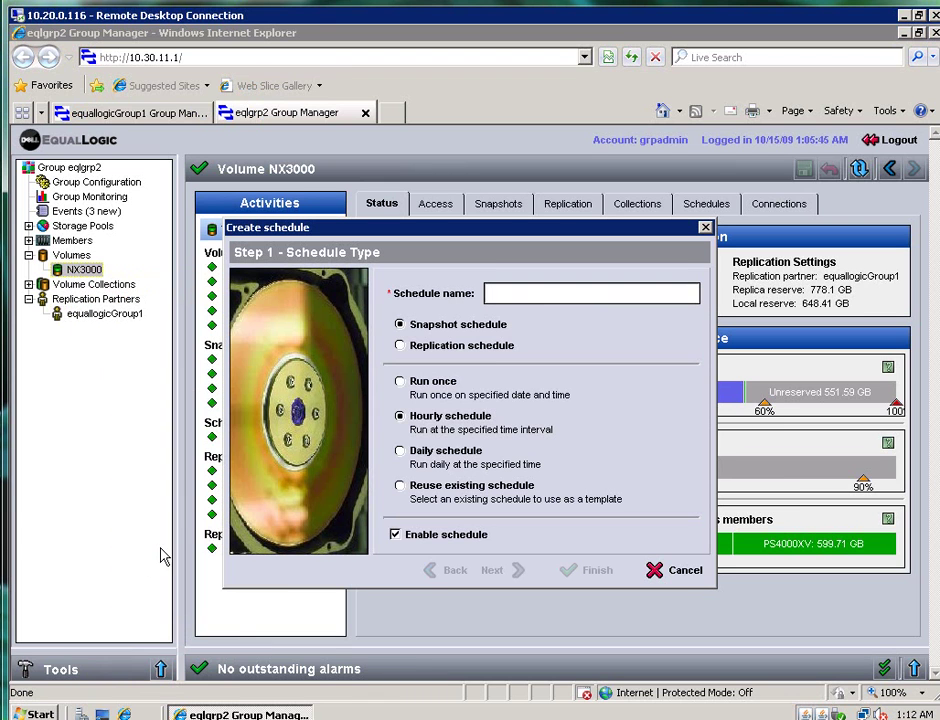
{"action": "left_click", "coordinate": [496, 350]}
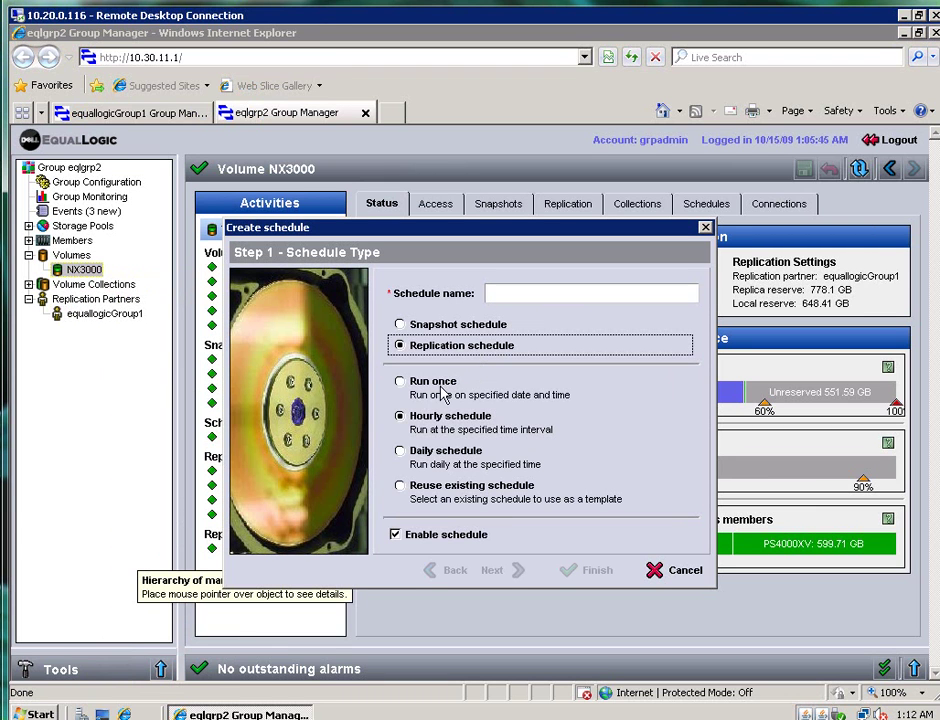
{"action": "left_click", "coordinate": [405, 452]}
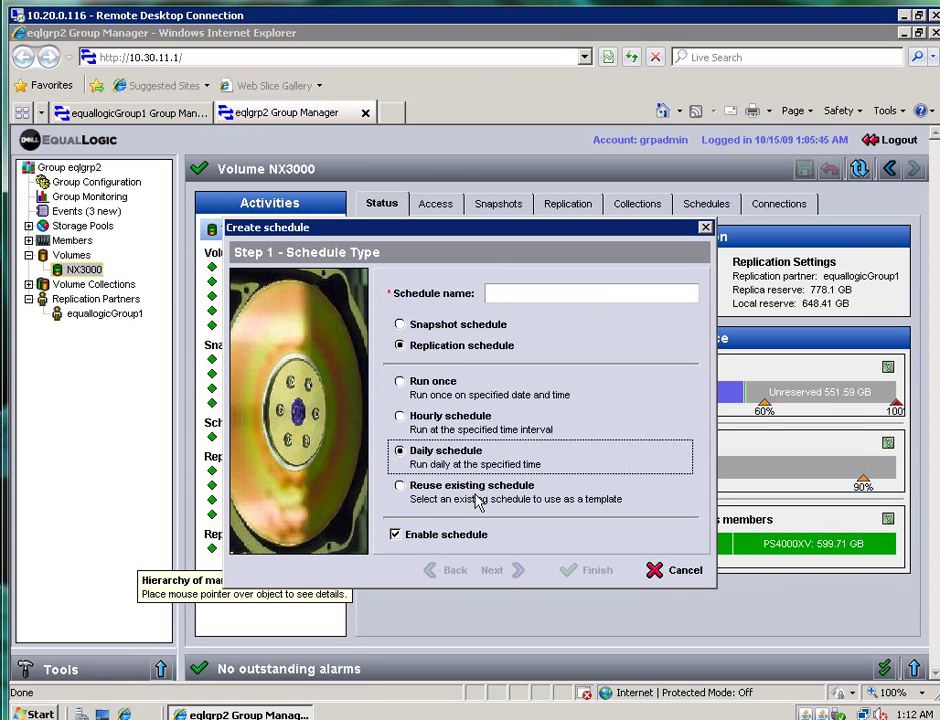
{"action": "left_click", "coordinate": [504, 293]}
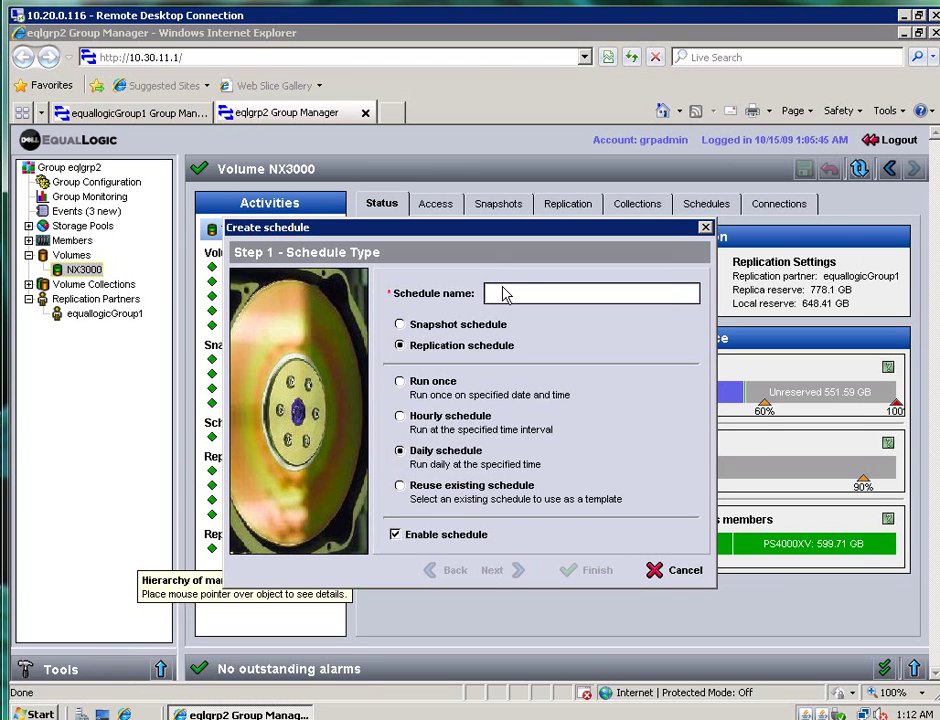
{"action": "type", "text": "Nightly"}
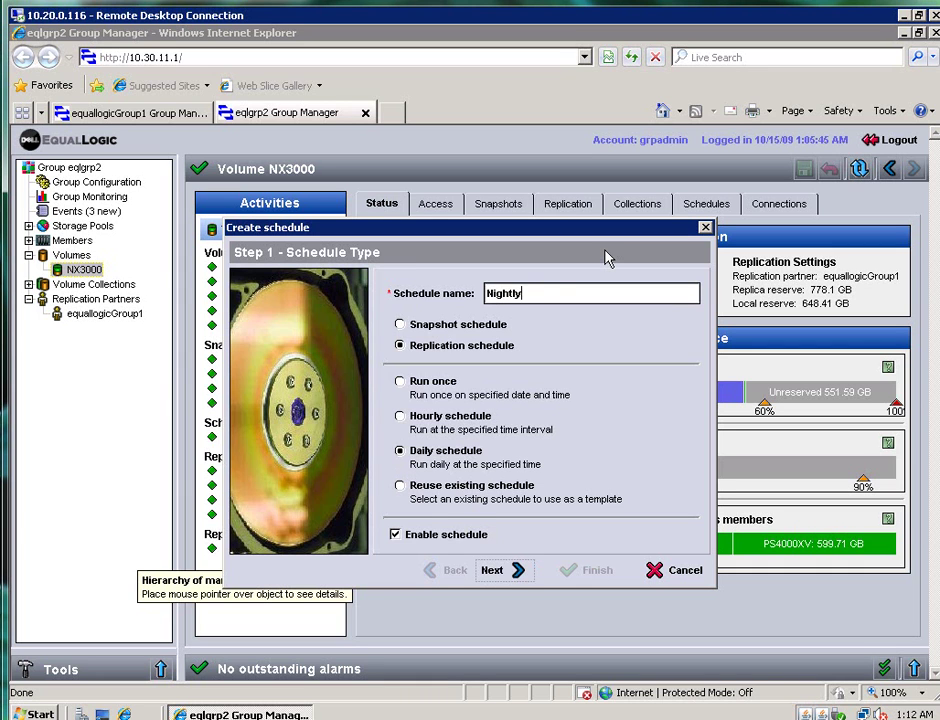
{"action": "type", "text": " NX3000 Replication"}
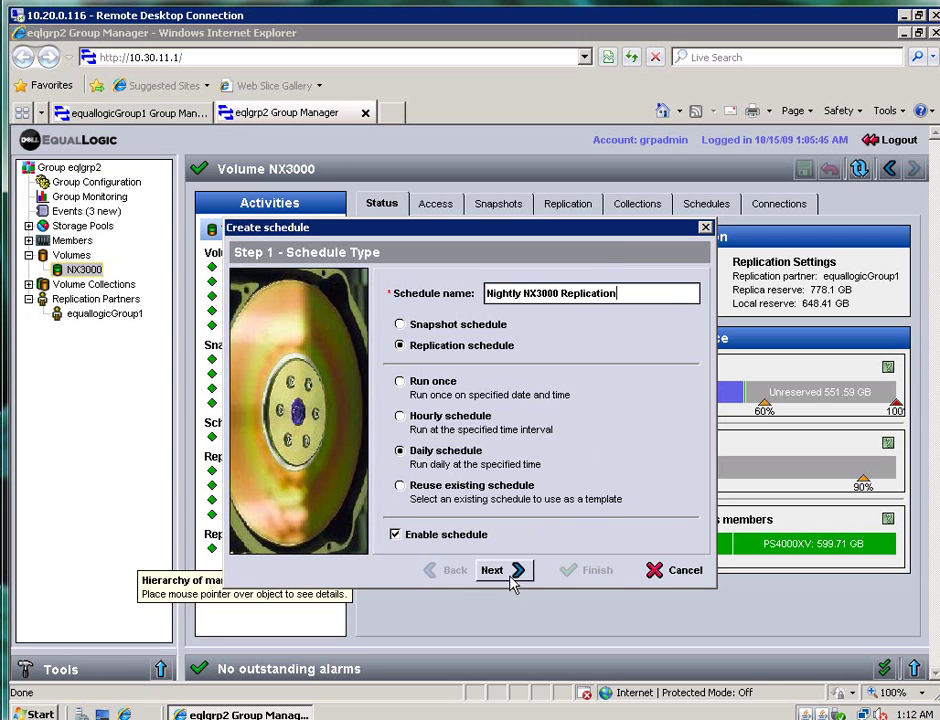
Keep at most 1 replica at 12:00 AM and finish the schedule
{"action": "left_click", "coordinate": [512, 576]}
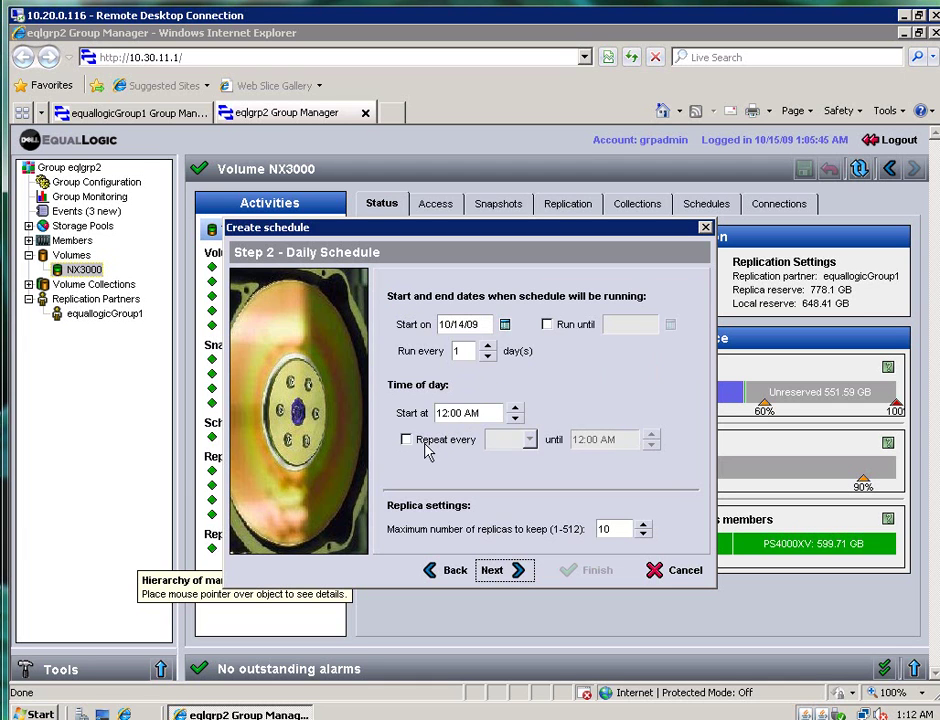
{"action": "left_click", "coordinate": [643, 536]}
{"action": "left_click", "coordinate": [643, 536]}
{"action": "left_click", "coordinate": [516, 573]}
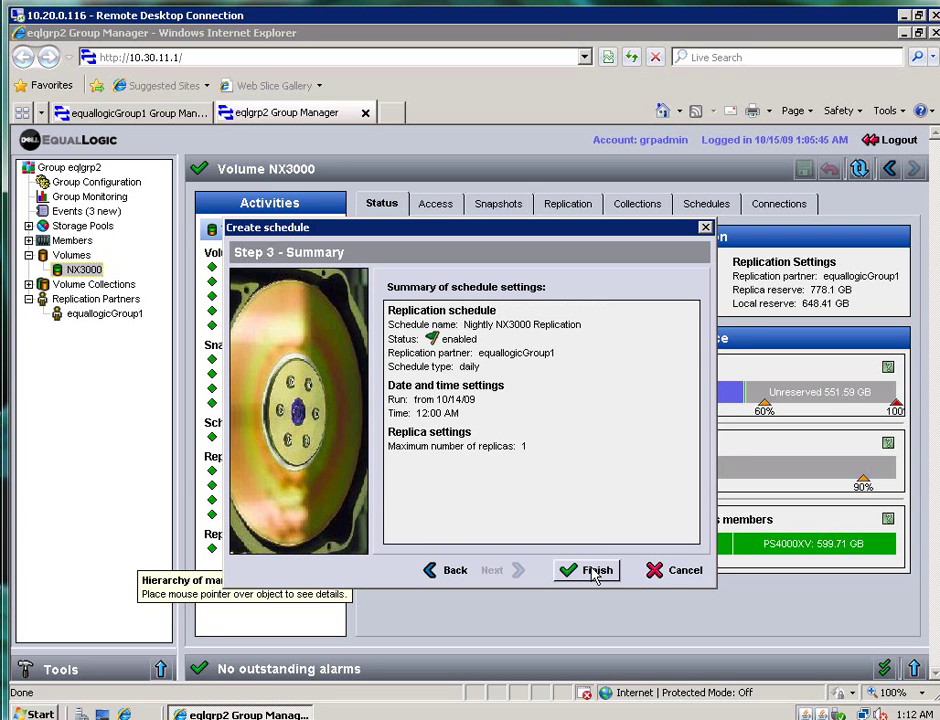
{"action": "left_click", "coordinate": [595, 572]}
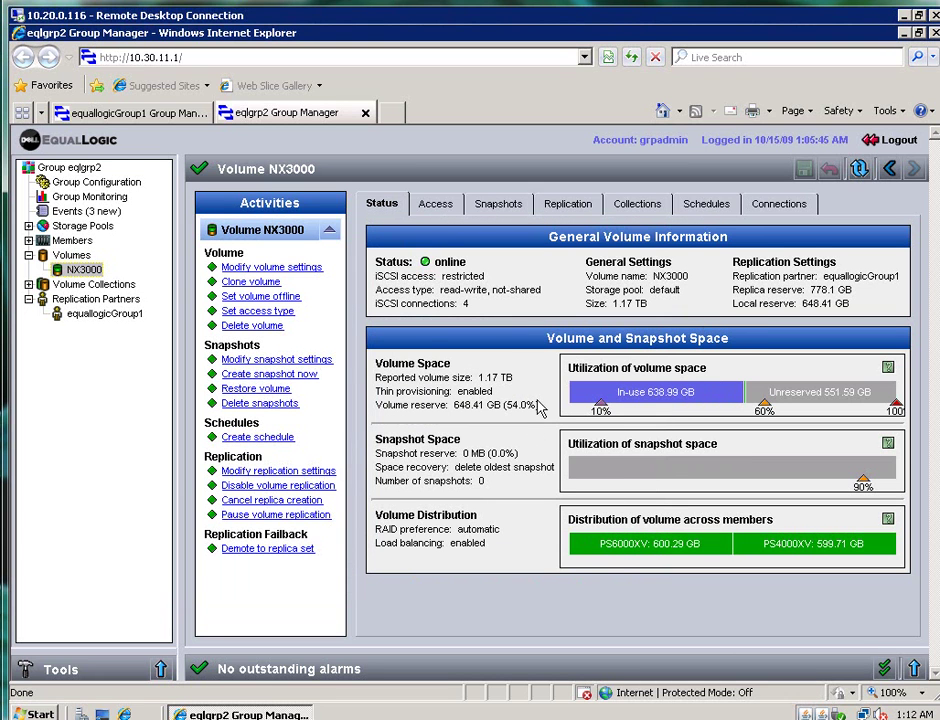
Open the equallogicGroup1 partner page and check the in-progress NX3000 replication's actions
{"action": "left_click", "coordinate": [100, 314]}
{"action": "right_click", "coordinate": [401, 543]}
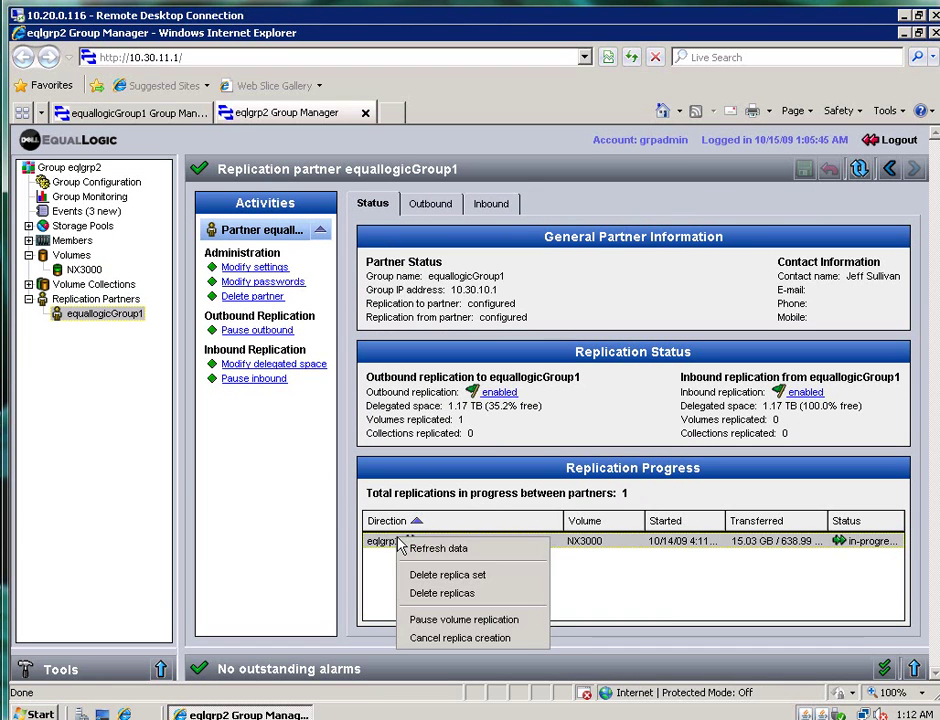
{"action": "left_click", "coordinate": [426, 552]}
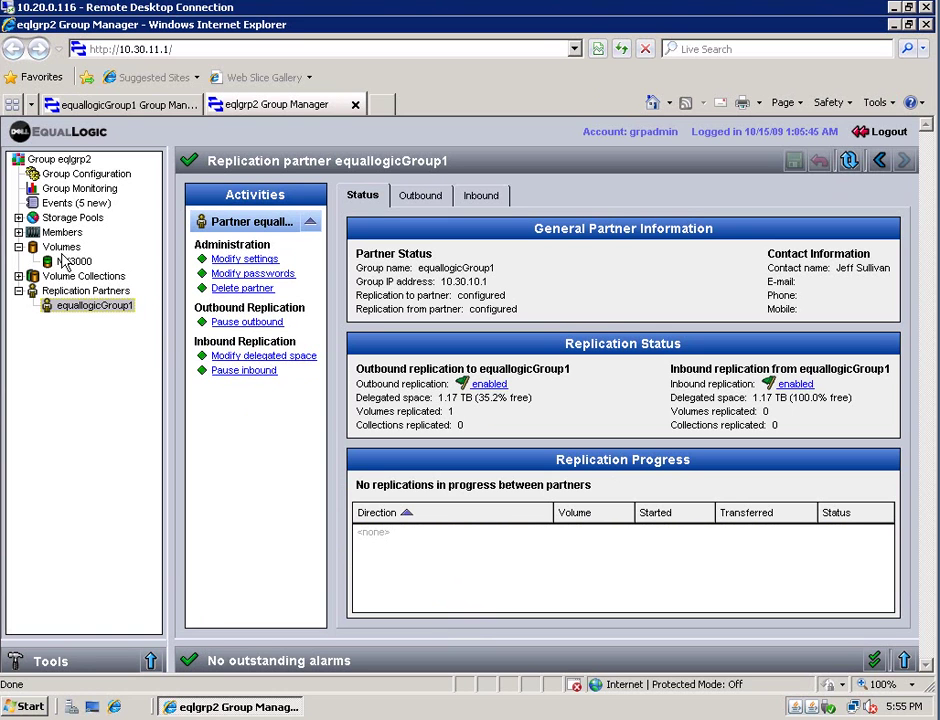
Review NX3000's replication history: 638.99 GB initial and 9 MB nightly transfers, with Speed widened
{"action": "left_click", "coordinate": [70, 262]}
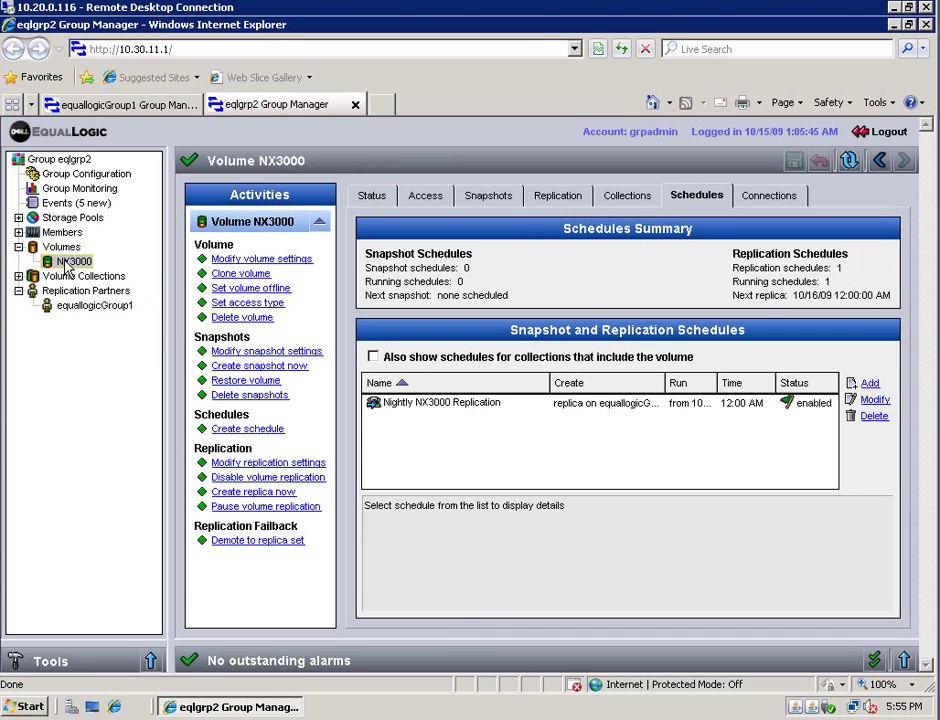
{"action": "left_click", "coordinate": [560, 198]}
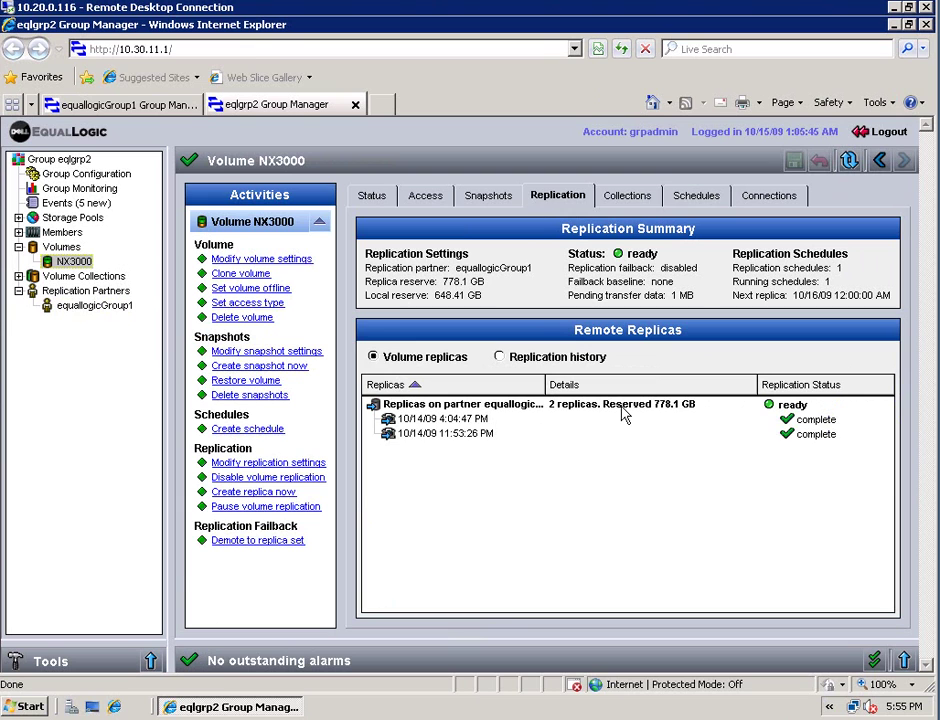
{"action": "left_click", "coordinate": [452, 436]}
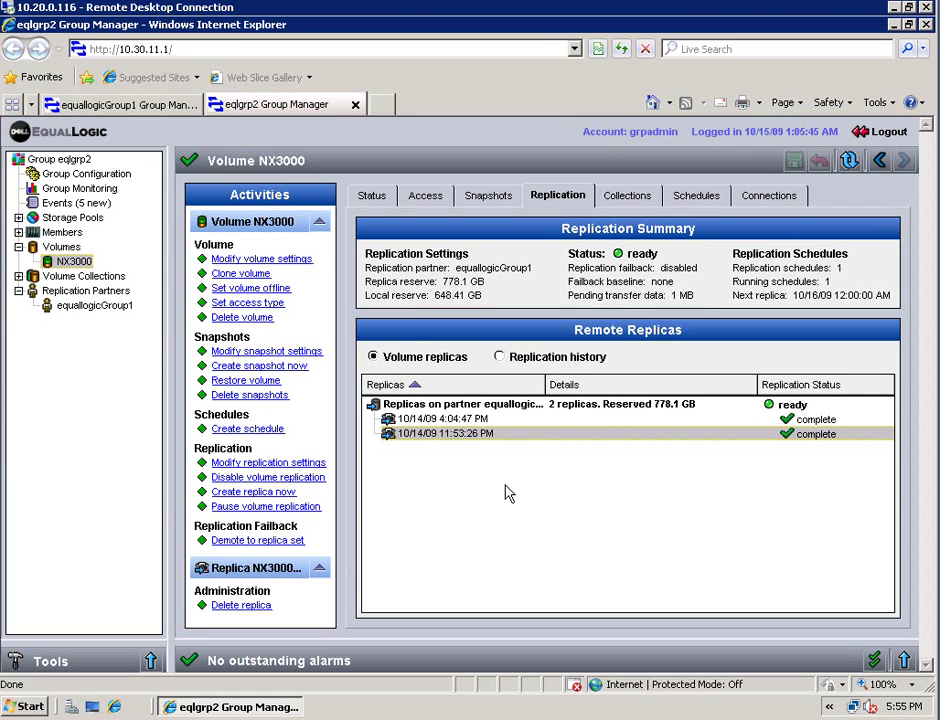
{"action": "left_click", "coordinate": [531, 358]}
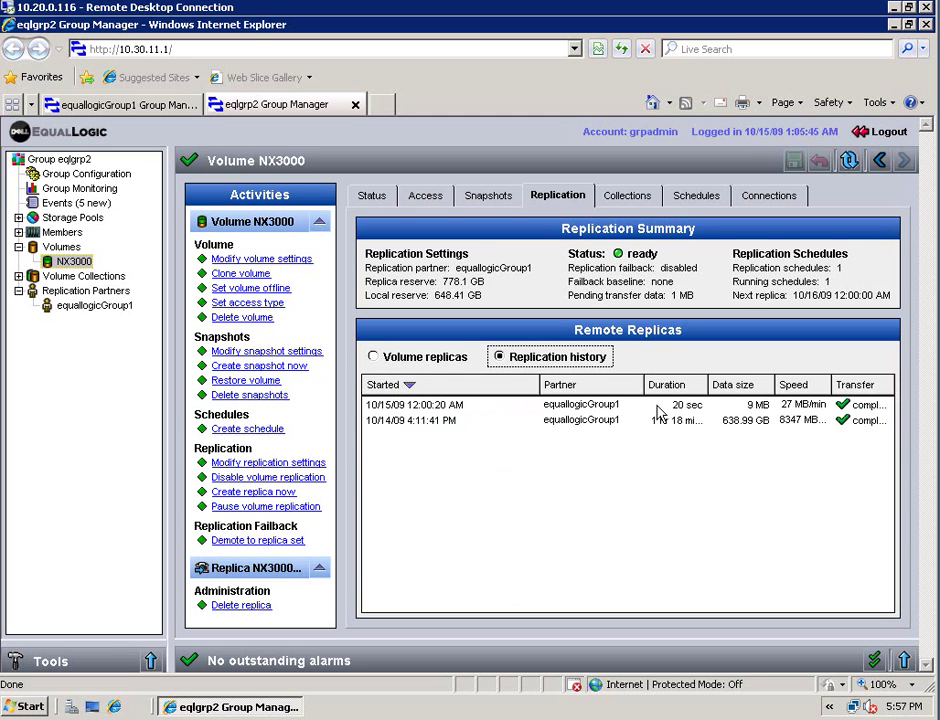
{"action": "left_click", "coordinate": [758, 405]}
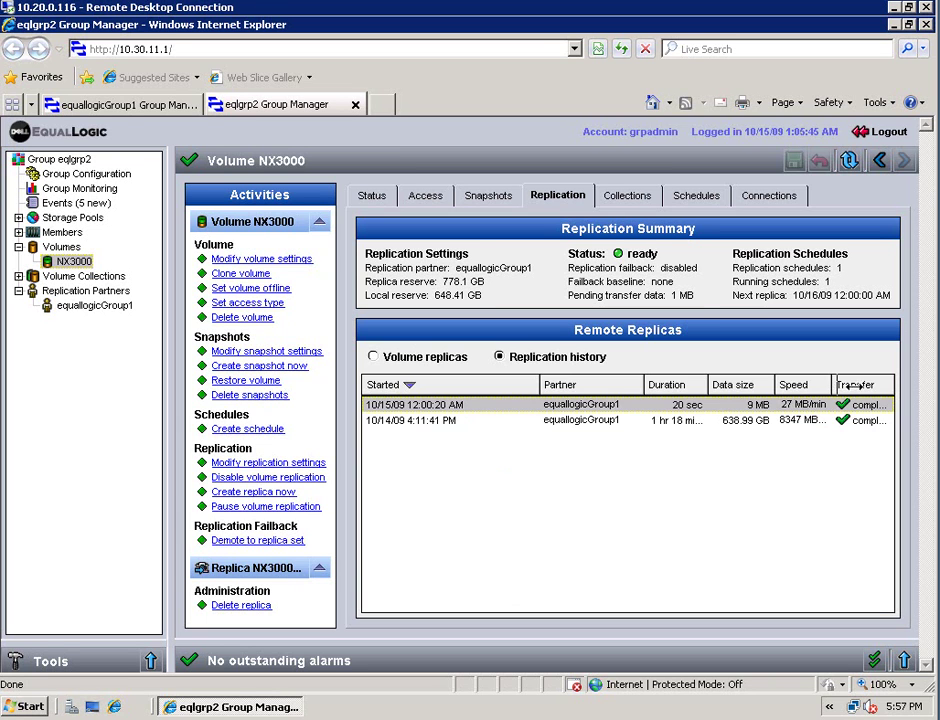
{"action": "mouse_move", "coordinate": [853, 386]}
{"action": "left_mouse_down"}
{"action": "mouse_move", "coordinate": [868, 386]}
{"action": "mouse_move", "coordinate": [856, 389]}
{"action": "left_mouse_up"}
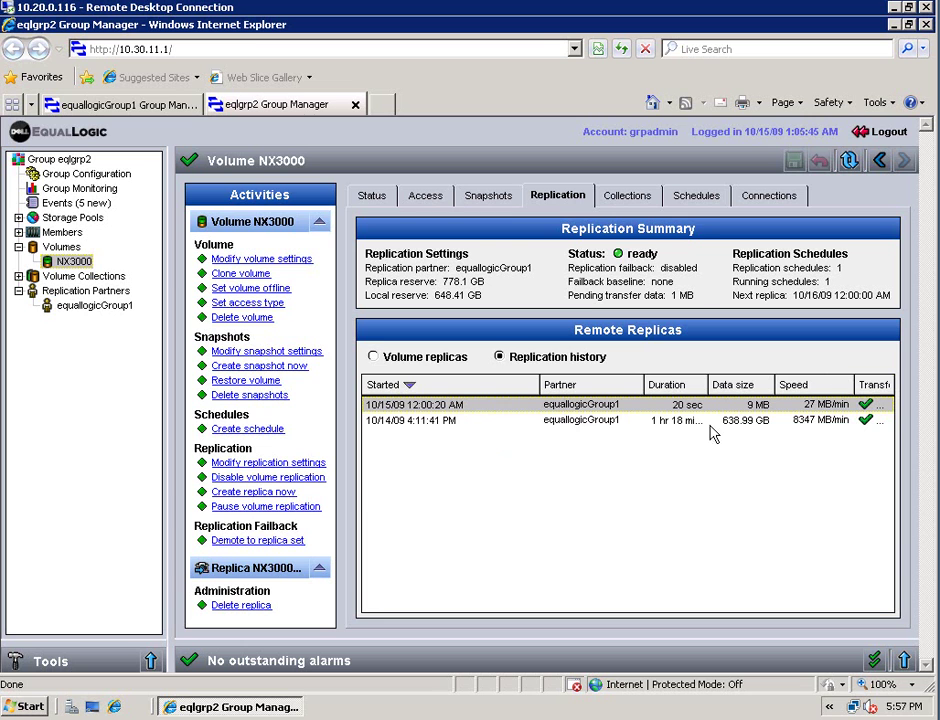
Pick the 10/14/09 11:53:26 PM replica from the NX3000 replica set for cloning
{"action": "left_click", "coordinate": [447, 357]}
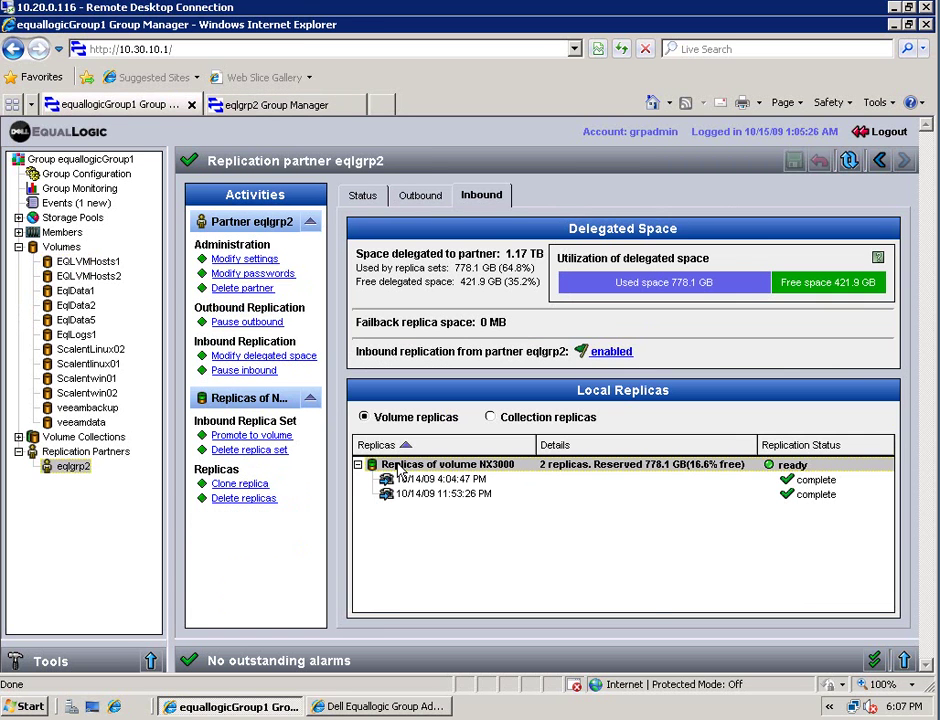
{"action": "right_click", "coordinate": [401, 470]}
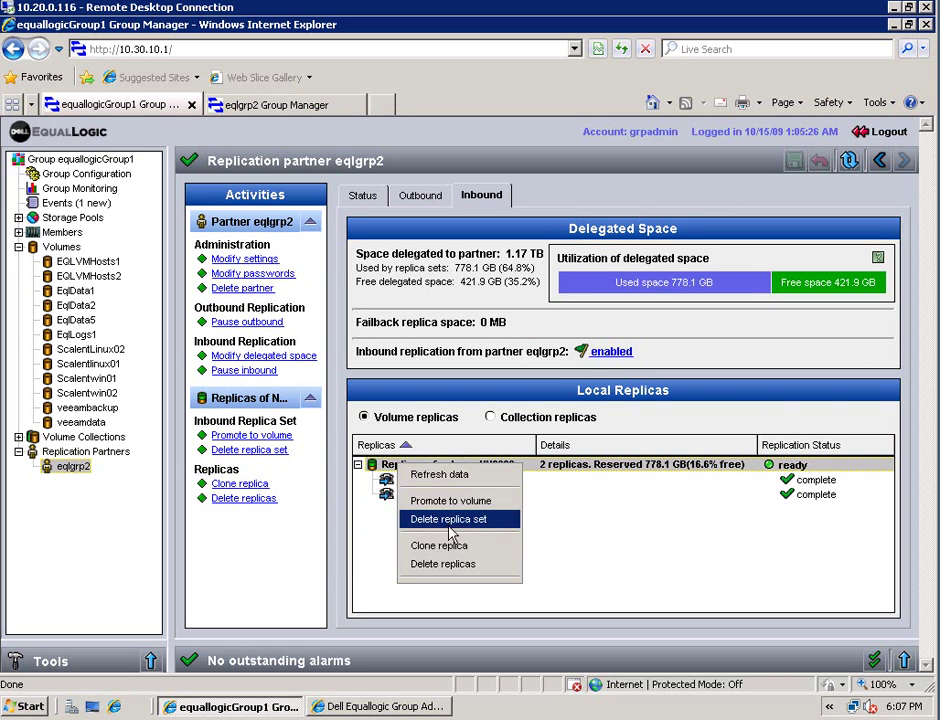
{"action": "left_click", "coordinate": [432, 548]}
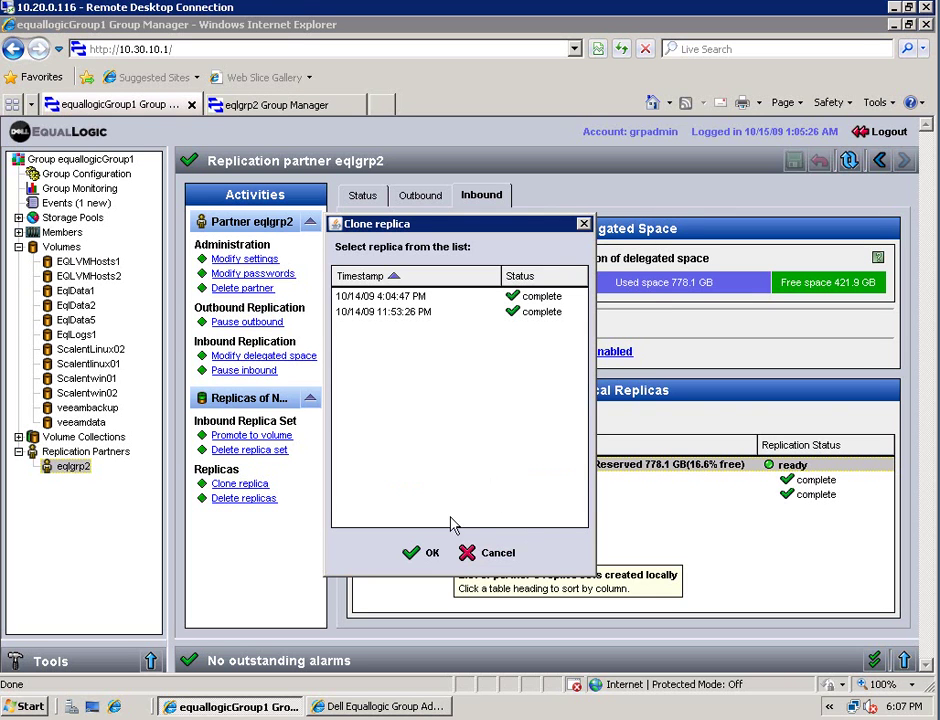
{"action": "left_click", "coordinate": [379, 316]}
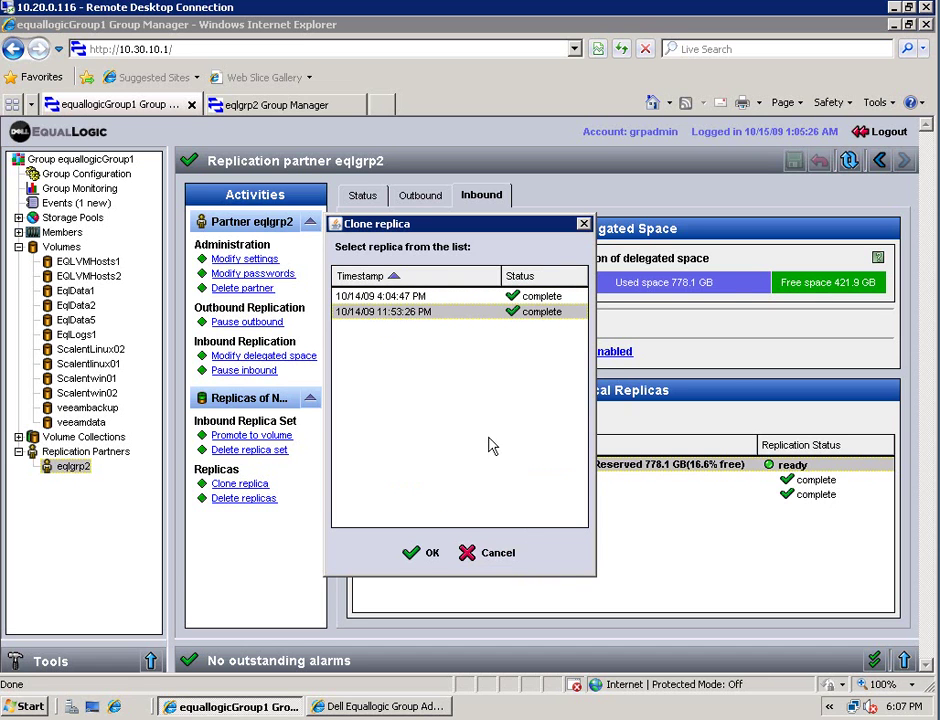
{"action": "left_click", "coordinate": [430, 555]}
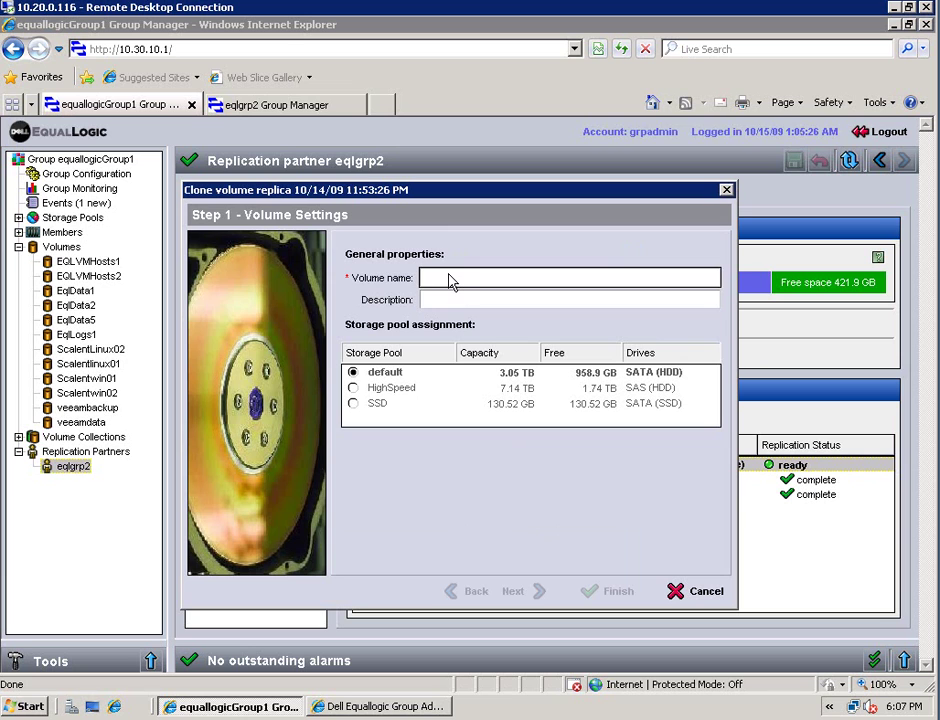
Create clone NX3000-For-test-replica with 0% snapshot reserve and access limited to 10.30.*.*
{"action": "type", "text": "NX"}
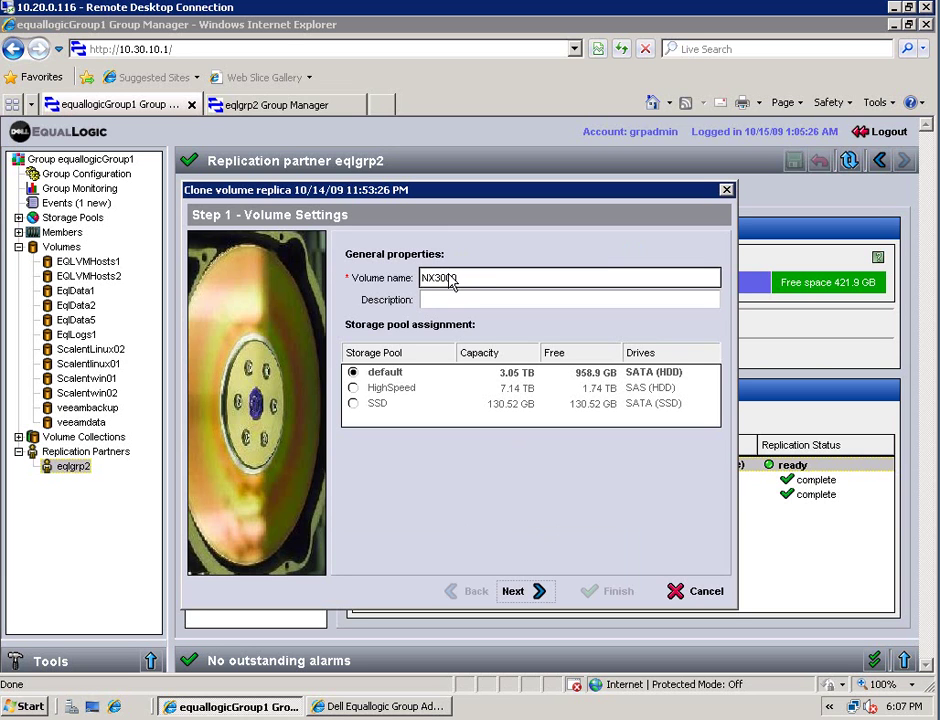
{"action": "type", "text": "3000-For-test-replica"}
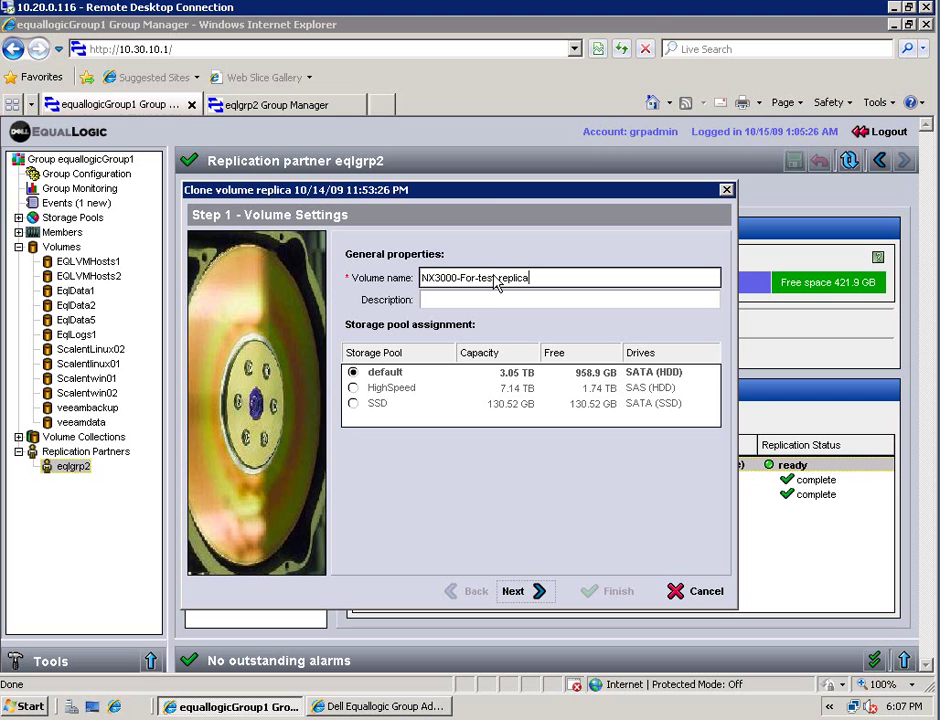
{"action": "left_click", "coordinate": [525, 592]}
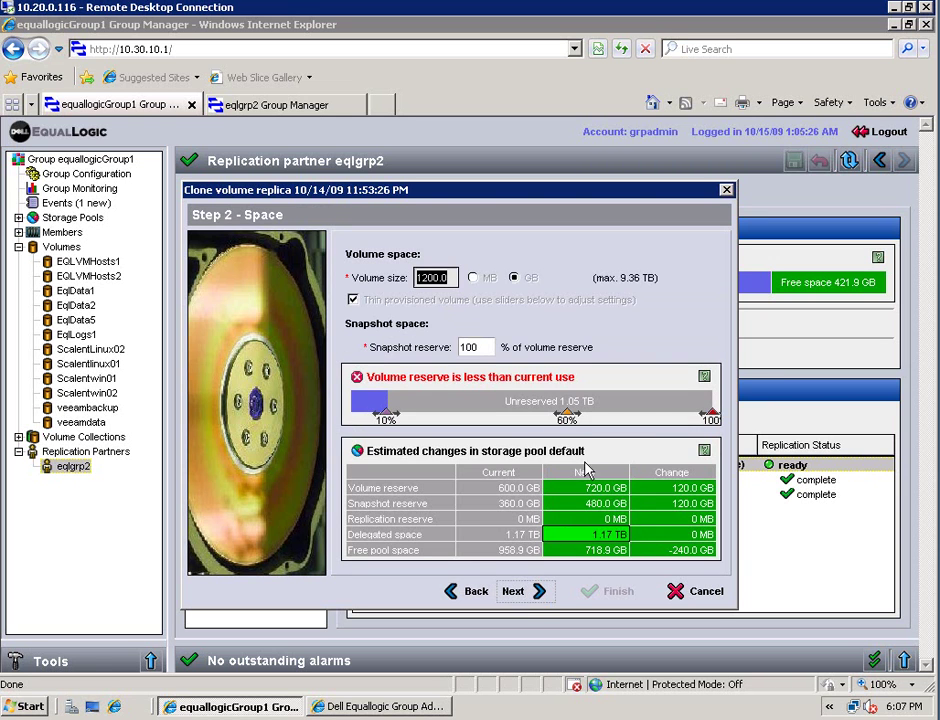
{"action": "left_click", "coordinate": [452, 348]}
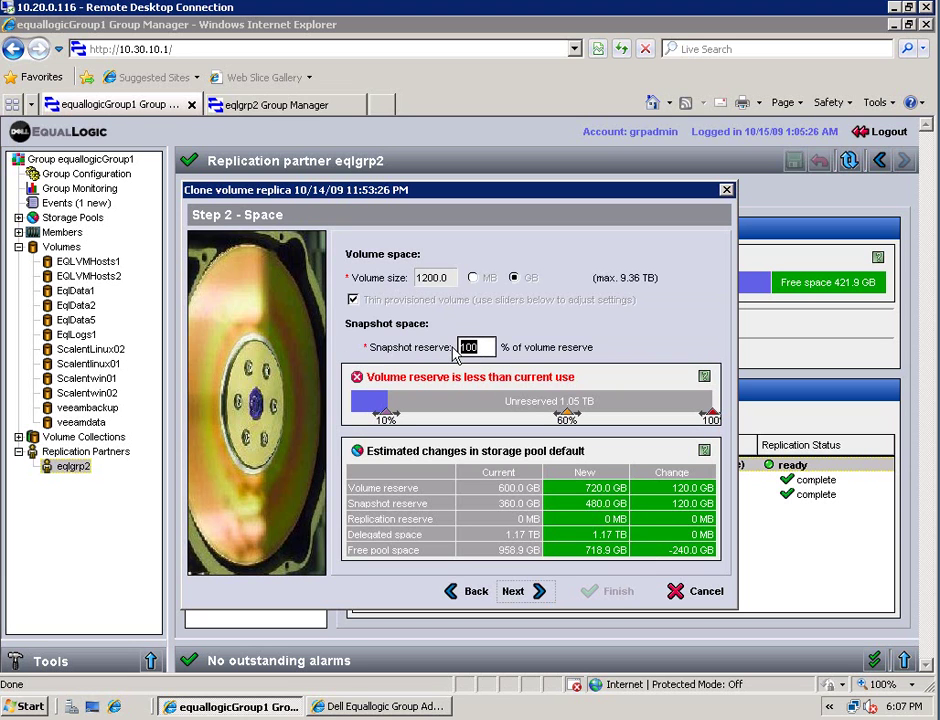
{"action": "type", "text": "0"}
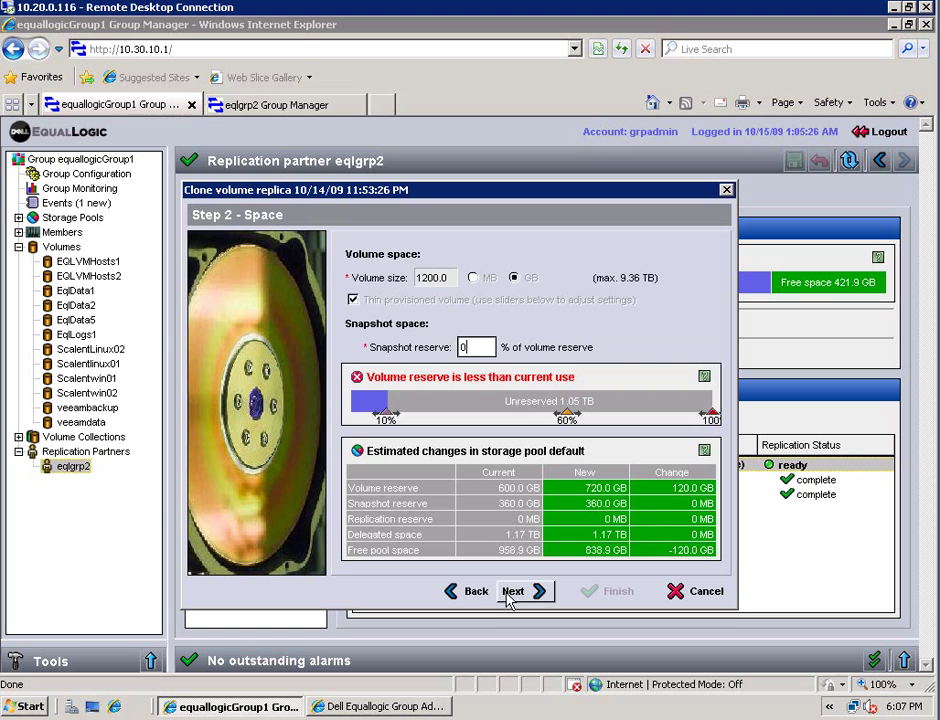
{"action": "left_click", "coordinate": [512, 592]}
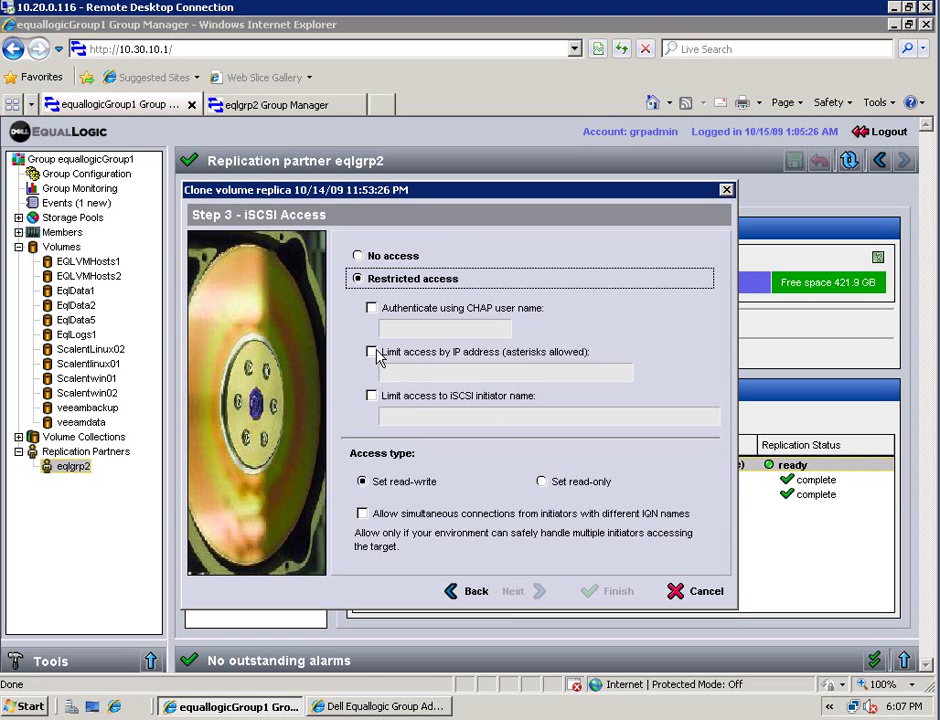
{"action": "left_click", "coordinate": [372, 353]}
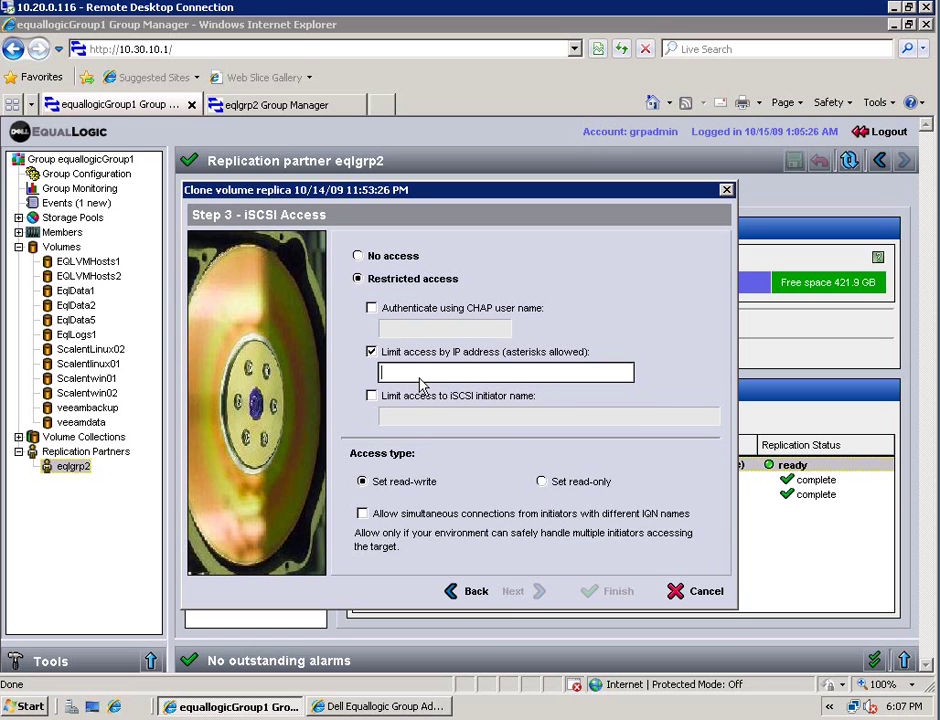
{"action": "type", "text": "10.30.*.*"}
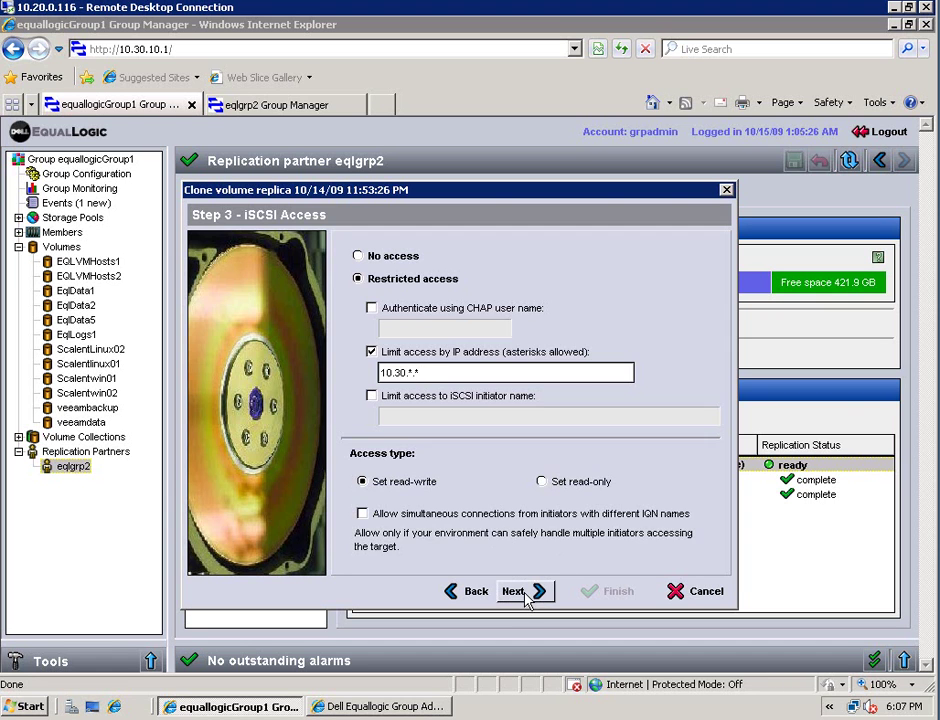
{"action": "left_click", "coordinate": [526, 594]}
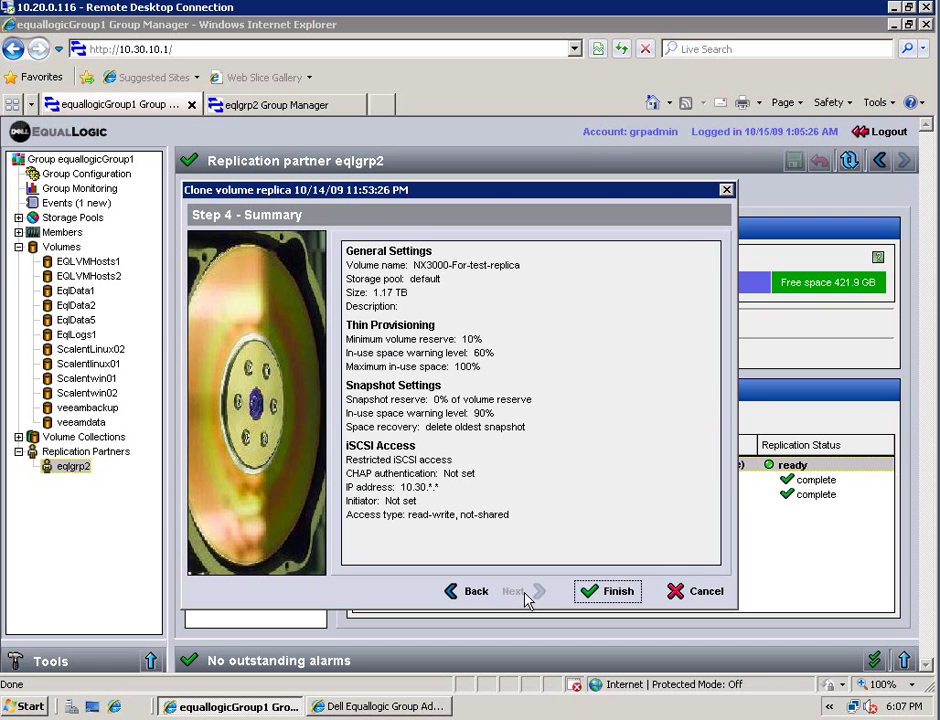
{"action": "left_click", "coordinate": [613, 591]}
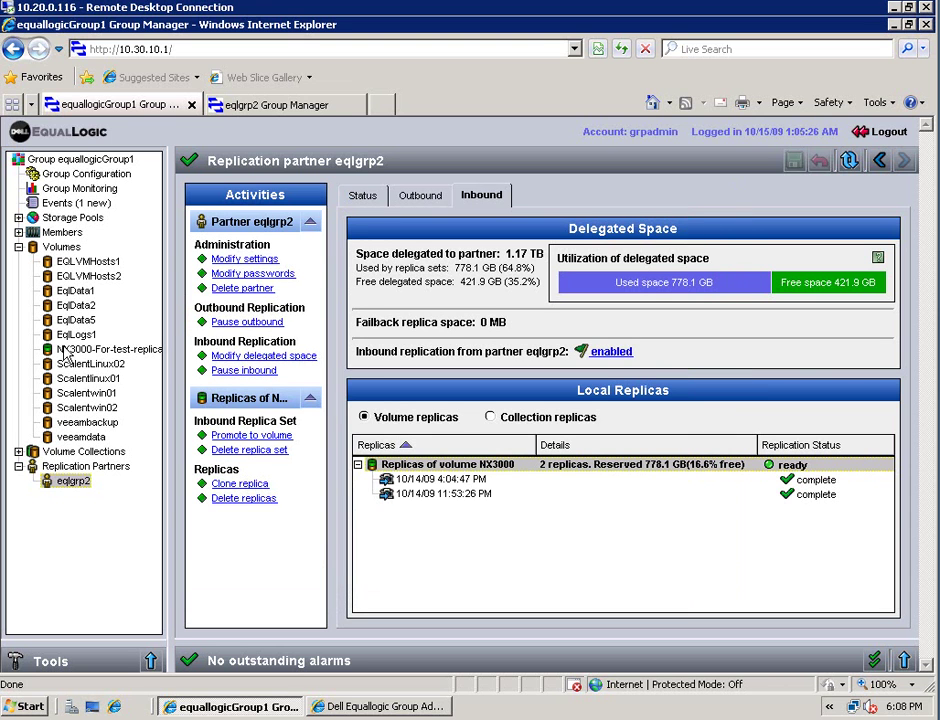
Open NX3000-For-test-replica, check its Access, Snapshots, Replication and Collections tabs, then Status
{"action": "left_click", "coordinate": [70, 351]}
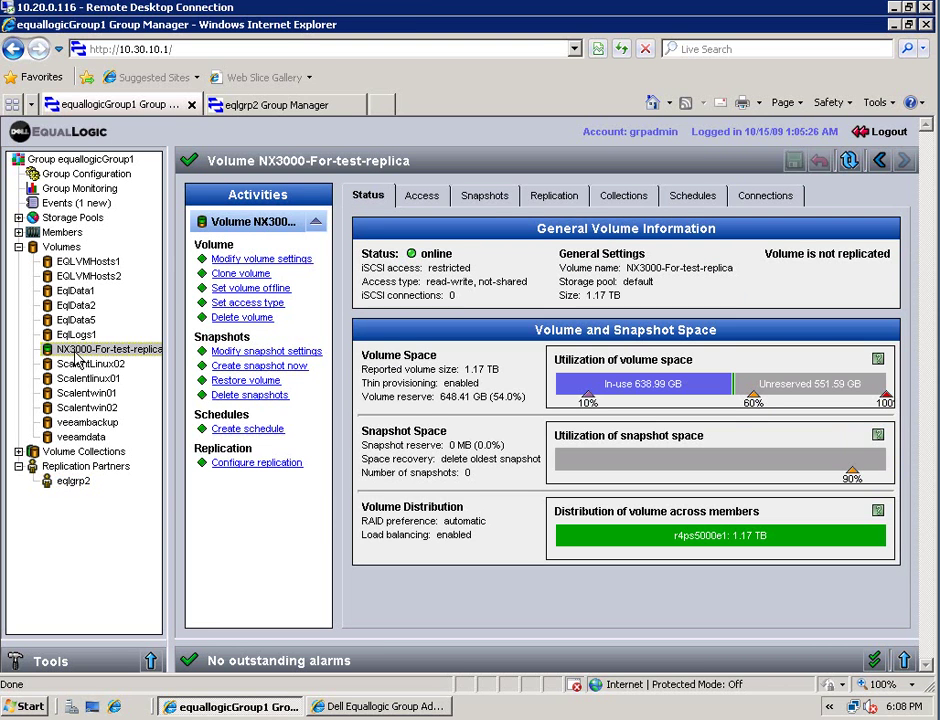
{"action": "left_click", "coordinate": [424, 204]}
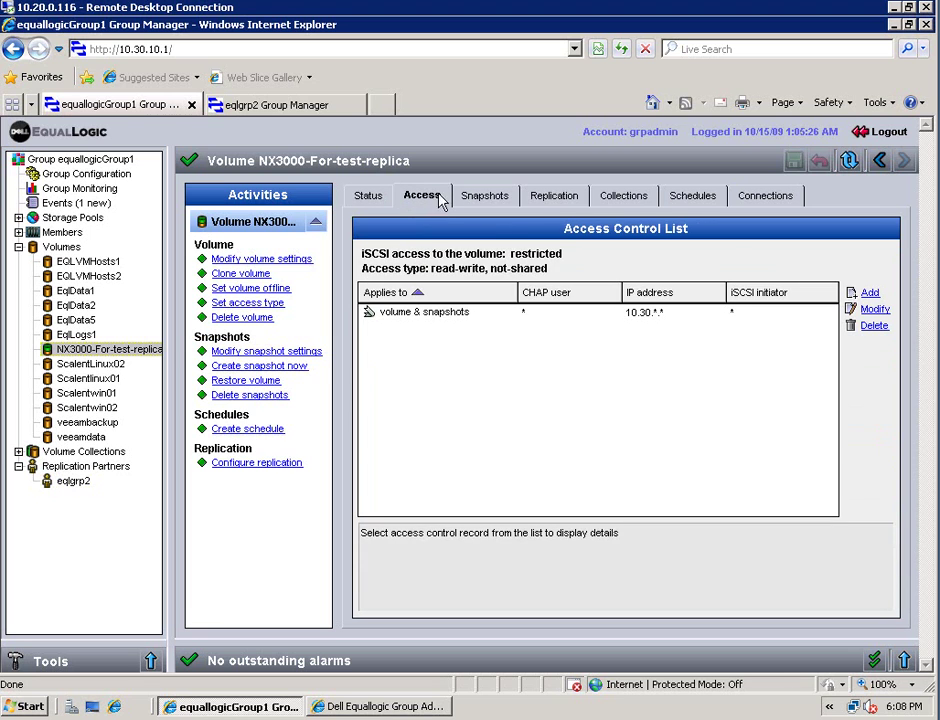
{"action": "left_click", "coordinate": [495, 203]}
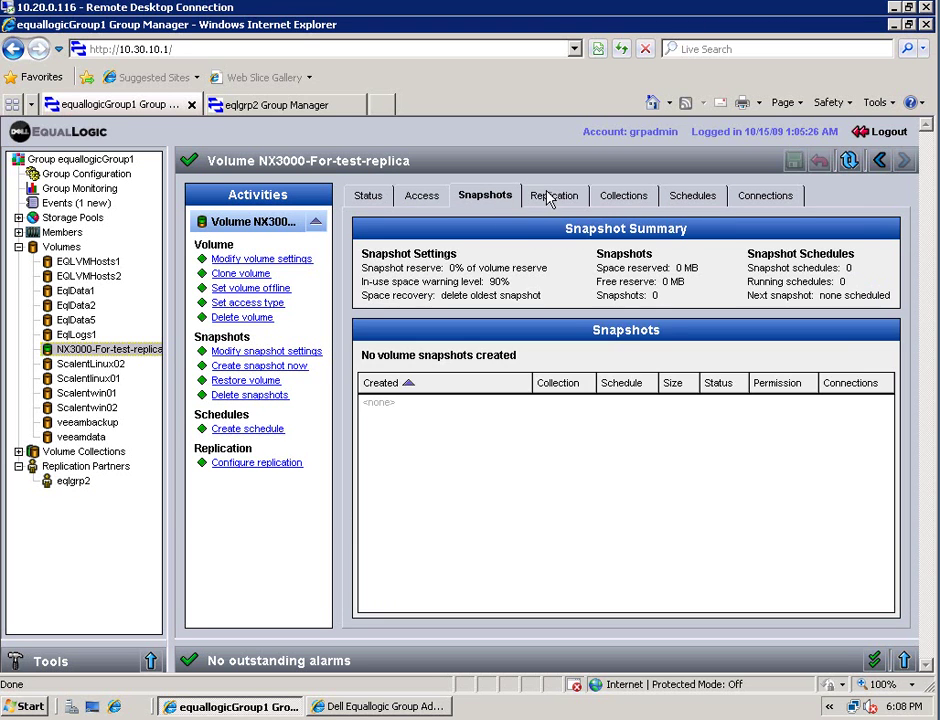
{"action": "left_click", "coordinate": [572, 202]}
{"action": "left_click", "coordinate": [632, 200]}
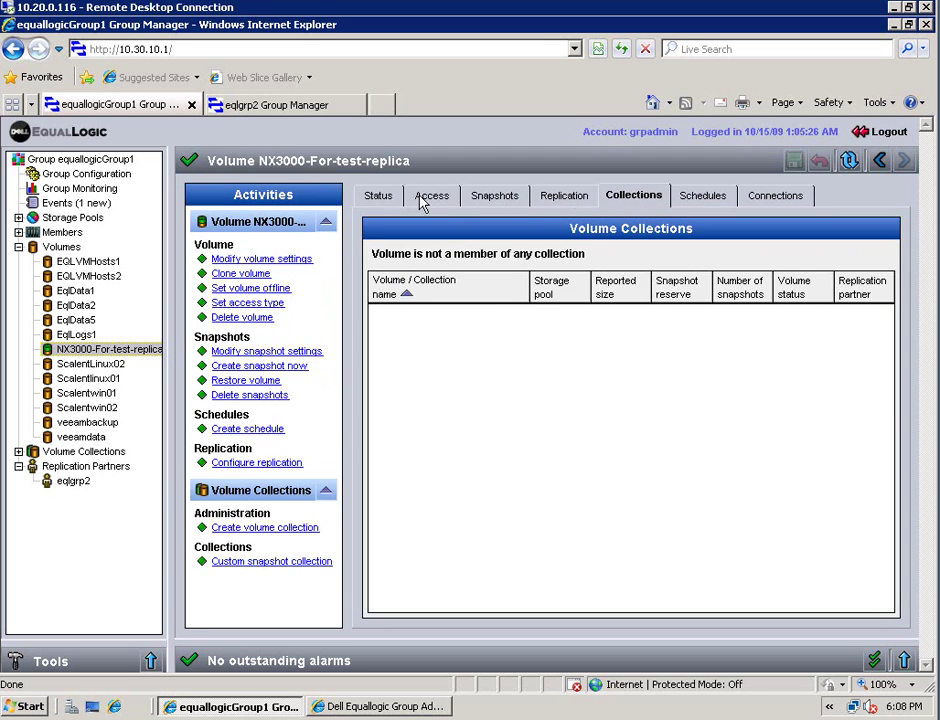
{"action": "left_click", "coordinate": [372, 199]}
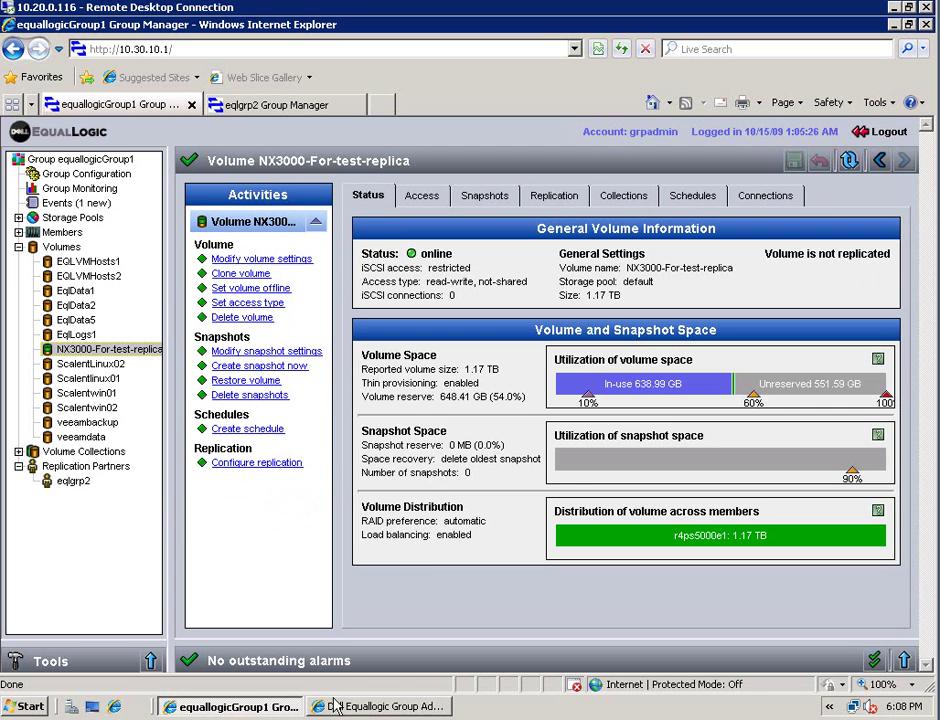
Launch the iSCSI Initiator and refresh its list of available targets
{"action": "left_click", "coordinate": [24, 706]}
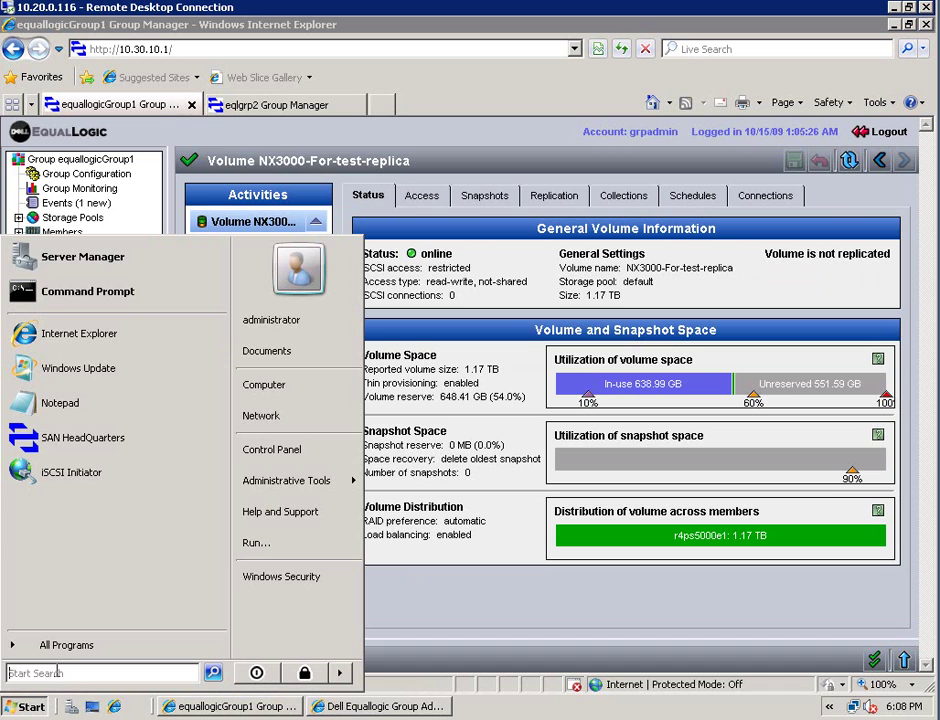
{"action": "type", "text": "isc"}
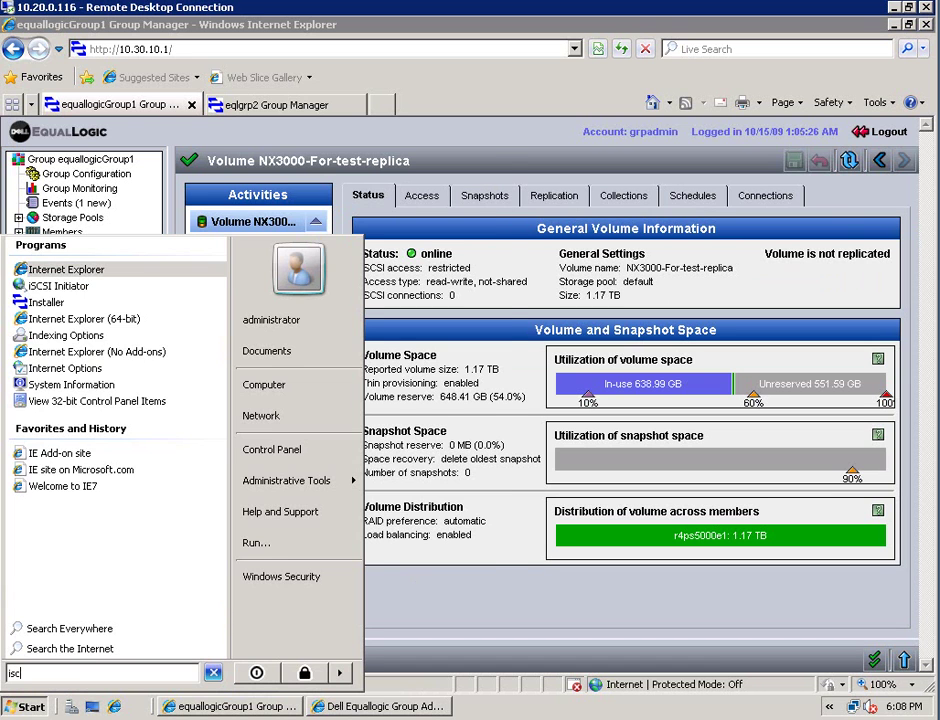
{"action": "key", "text": "Return"}
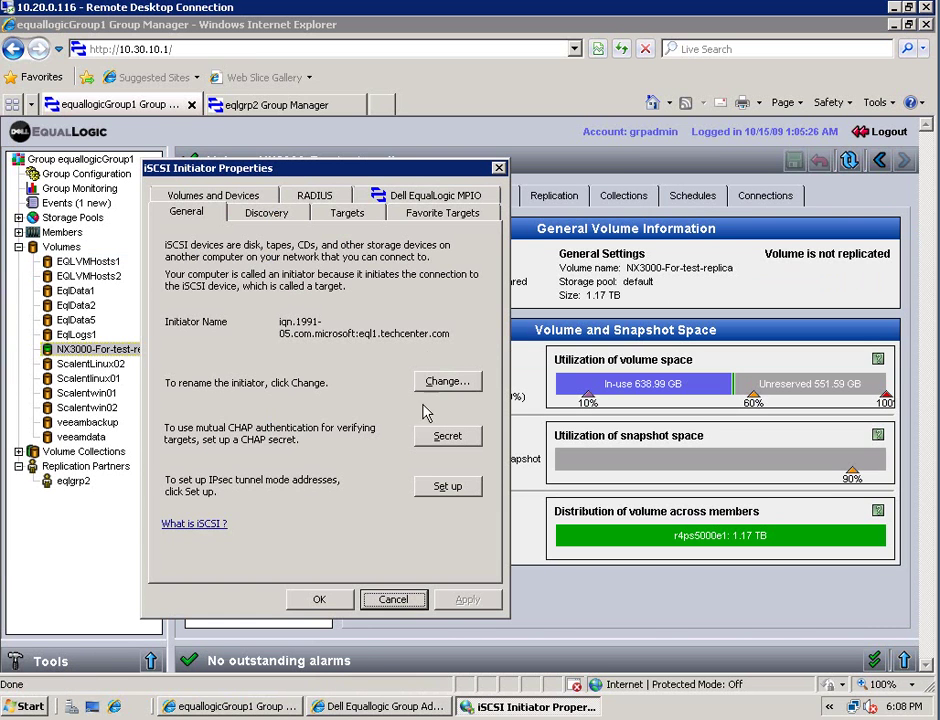
{"action": "left_click", "coordinate": [281, 217]}
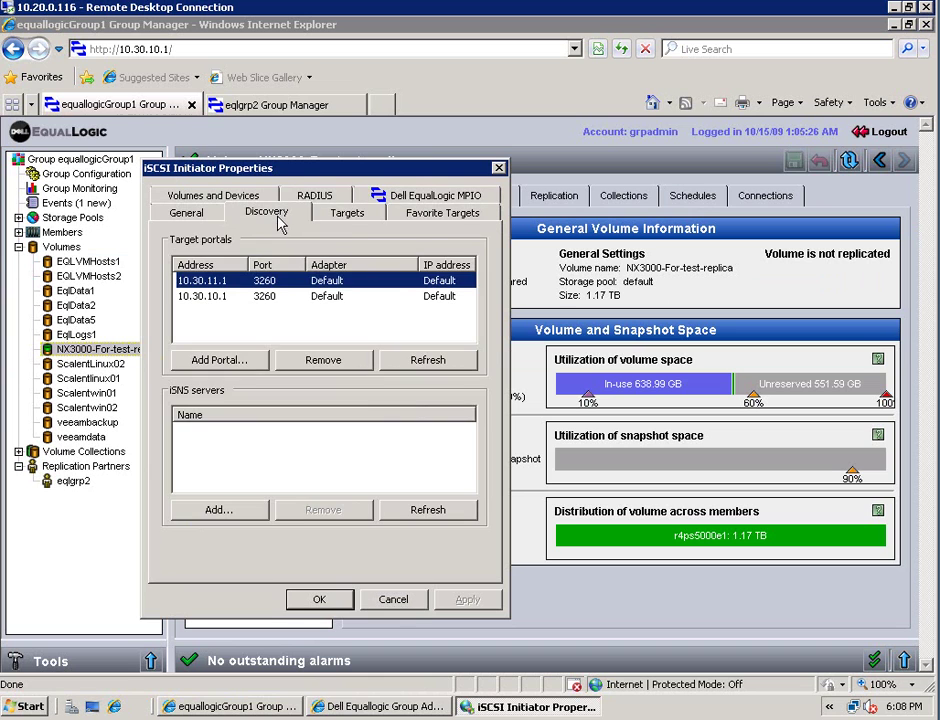
{"action": "left_click", "coordinate": [344, 214]}
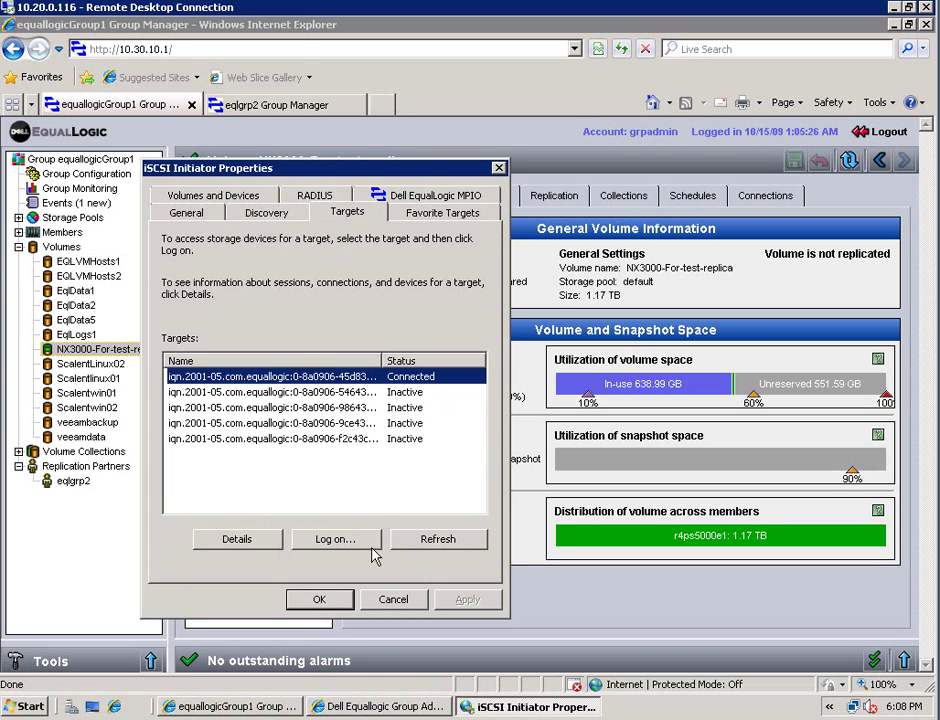
{"action": "left_click", "coordinate": [445, 540]}
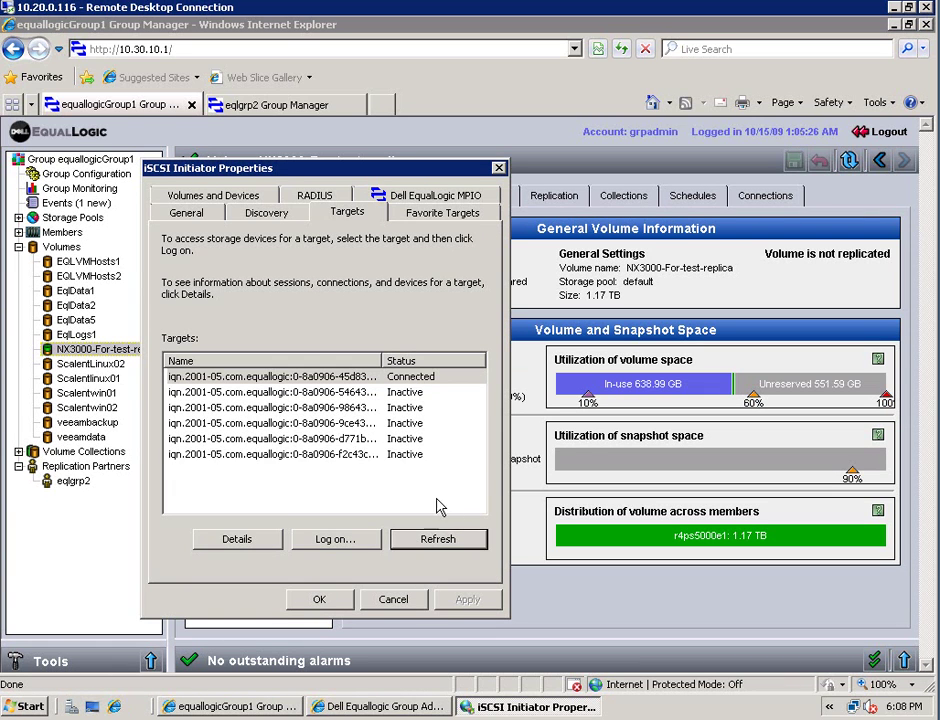
Widen the Name column and log on to the nx3000-for-test-replica target
{"action": "left_click", "coordinate": [325, 455]}
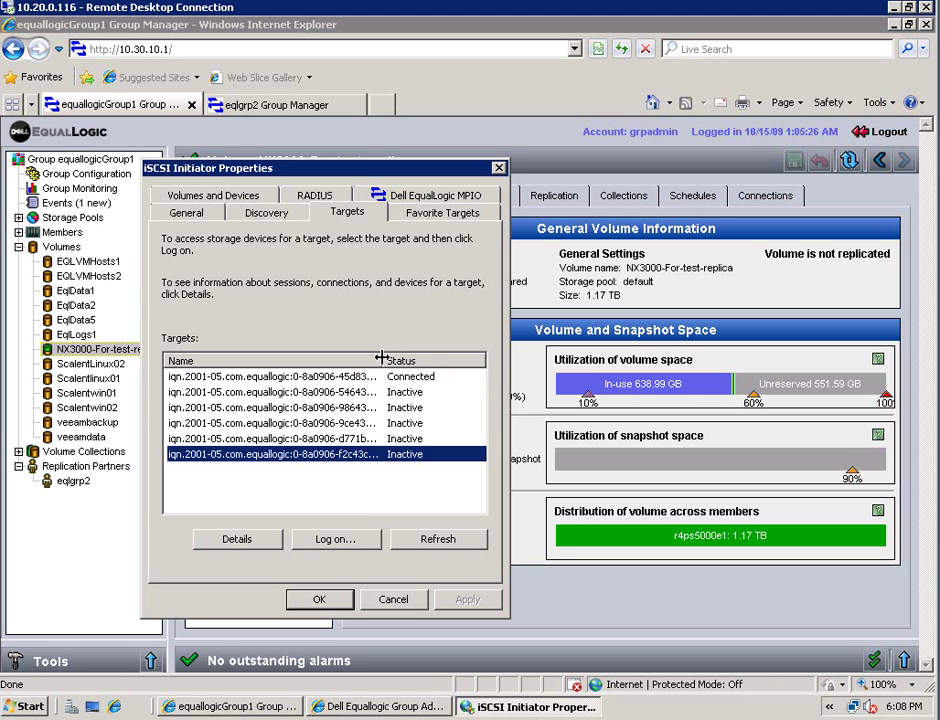
{"action": "double_click", "coordinate": [489, 366]}
{"action": "left_click_drag", "start_coordinate": [362, 513], "coordinate": [440, 510]}
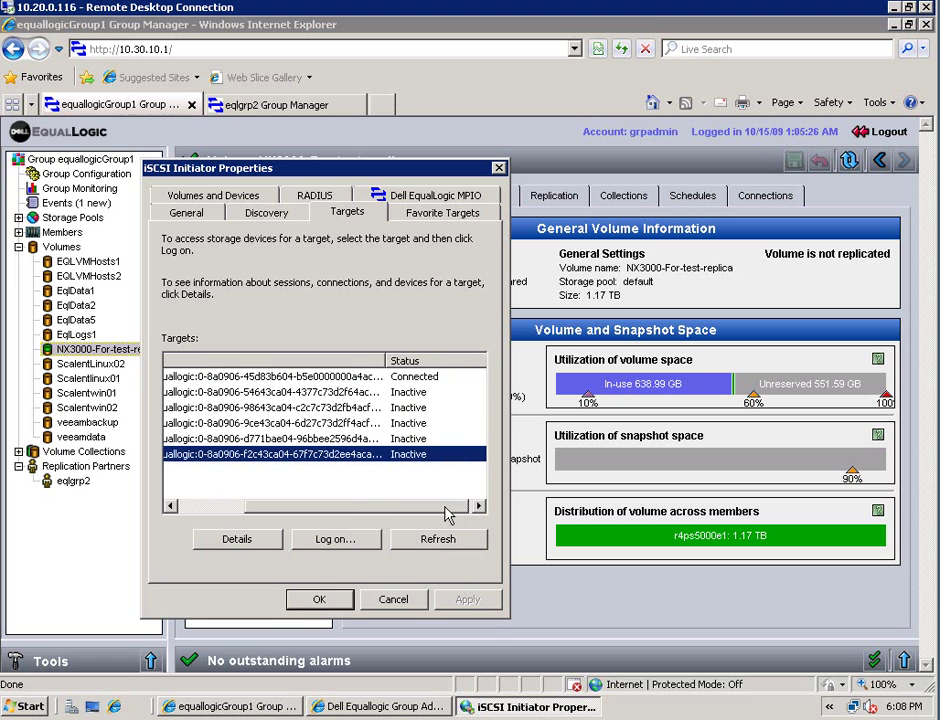
{"action": "double_click", "coordinate": [487, 362]}
{"action": "left_click", "coordinate": [405, 439]}
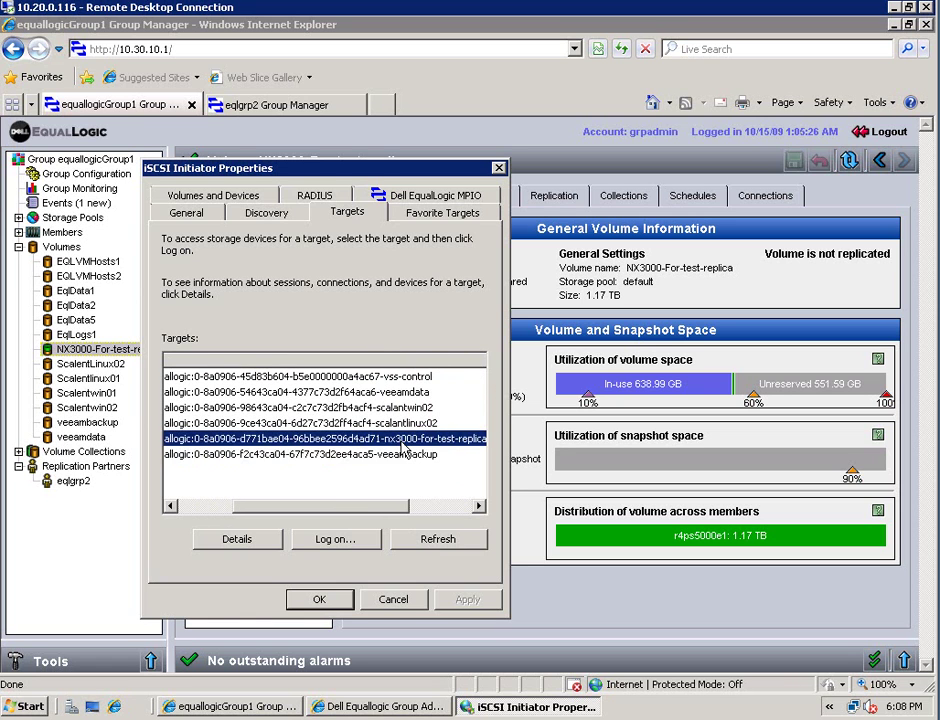
{"action": "left_click", "coordinate": [335, 540]}
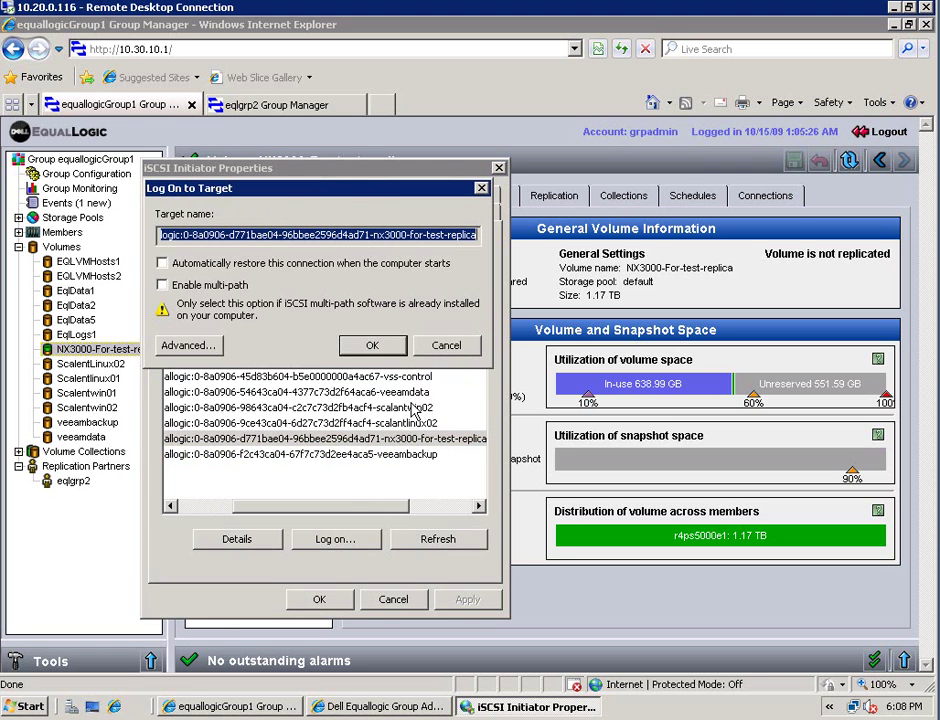
{"action": "left_click", "coordinate": [370, 346]}
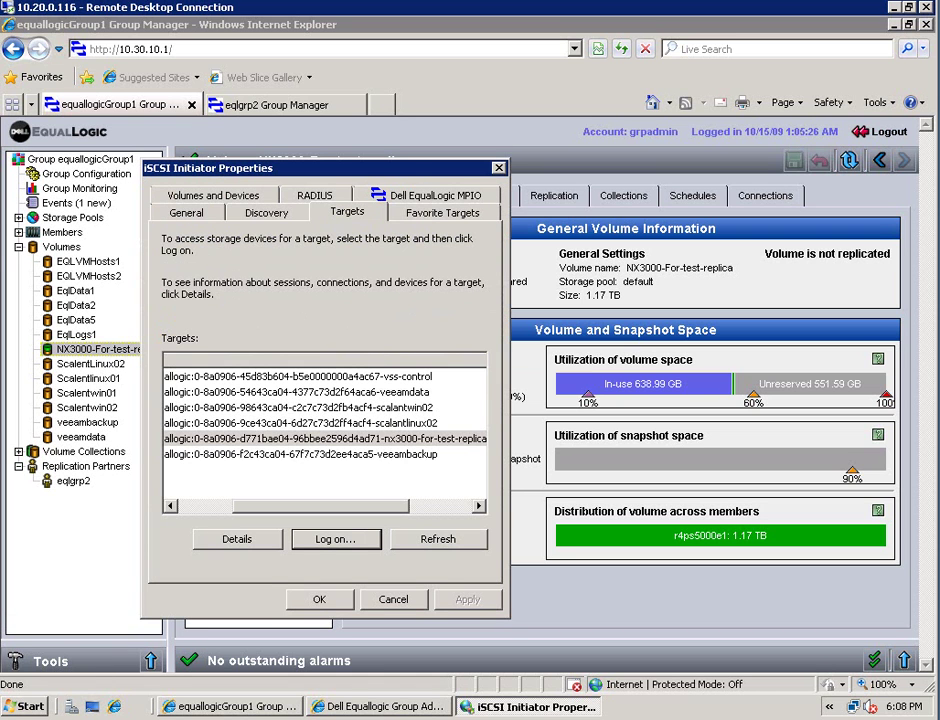
Open Server Manager's Disk Management view via Computer > Manage
{"action": "left_click", "coordinate": [24, 707]}
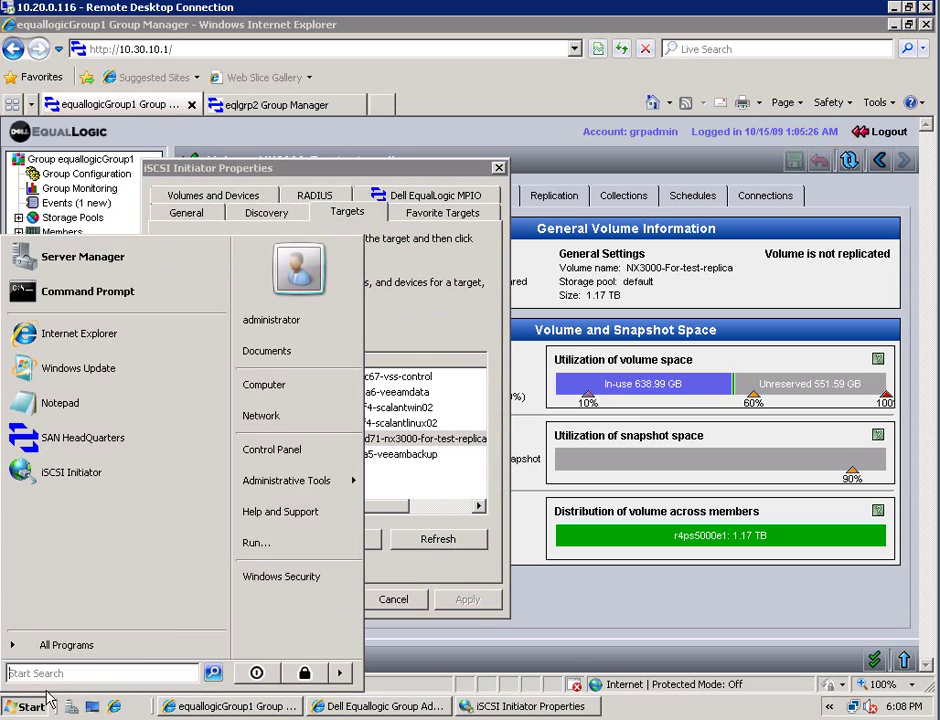
{"action": "right_click", "coordinate": [315, 385]}
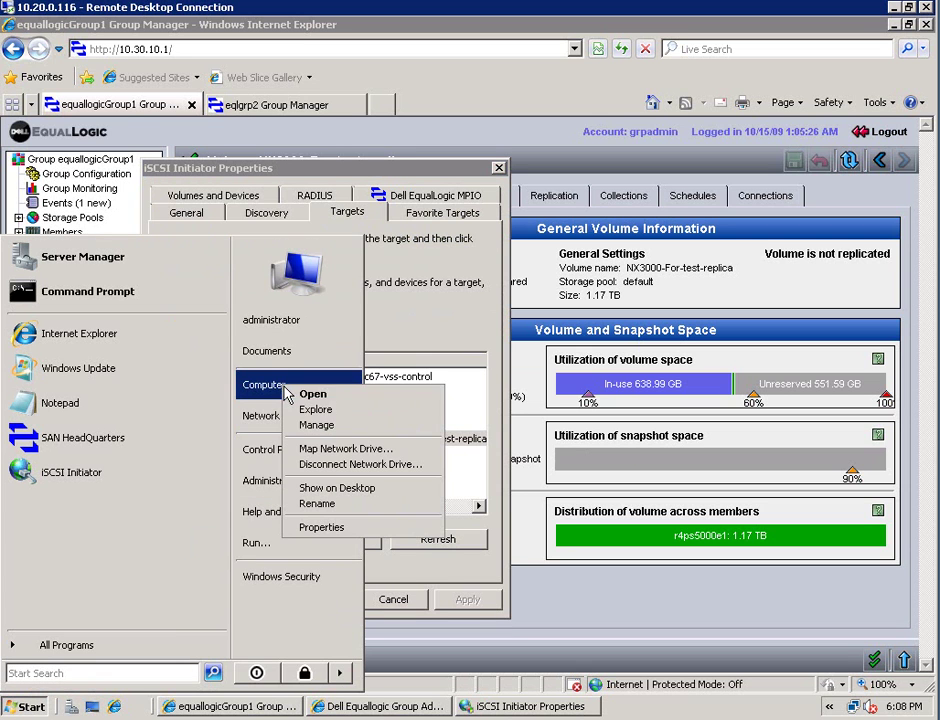
{"action": "left_click", "coordinate": [318, 426]}
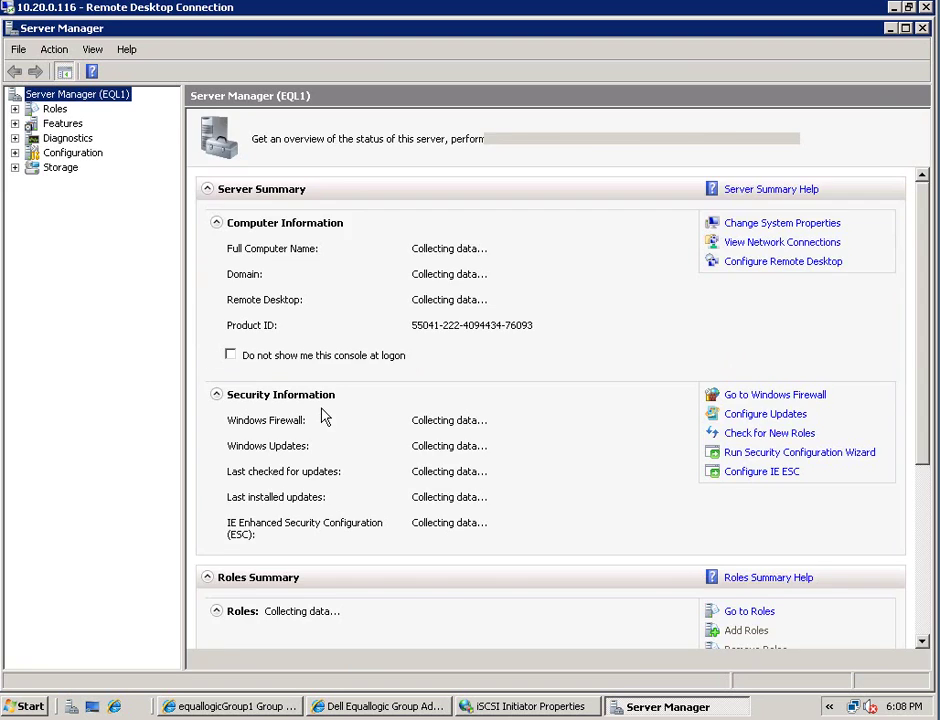
{"action": "left_click", "coordinate": [14, 167]}
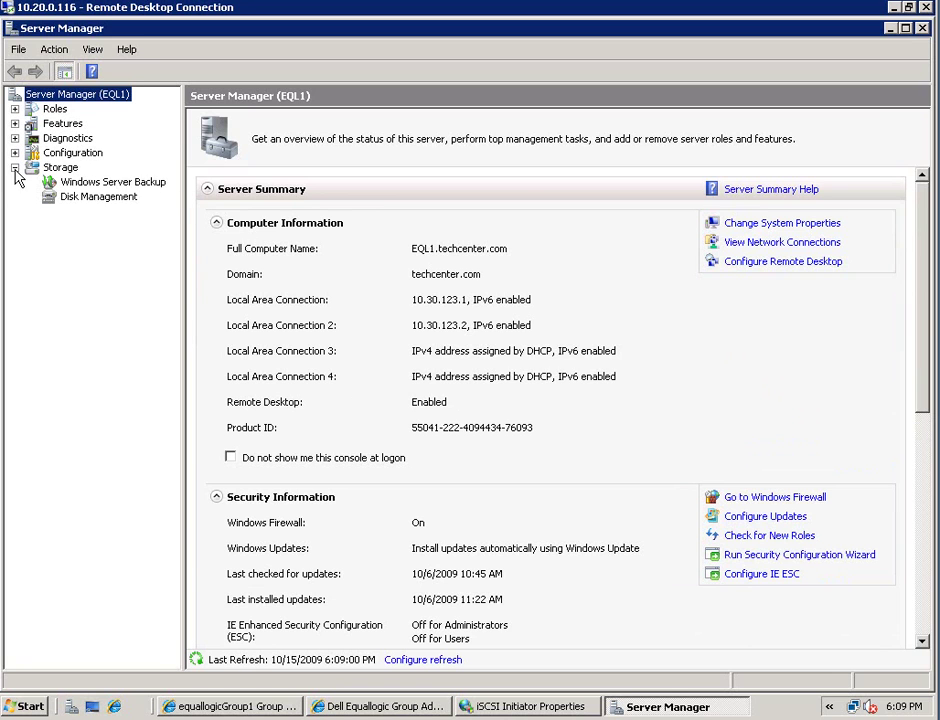
{"action": "left_click", "coordinate": [80, 198]}
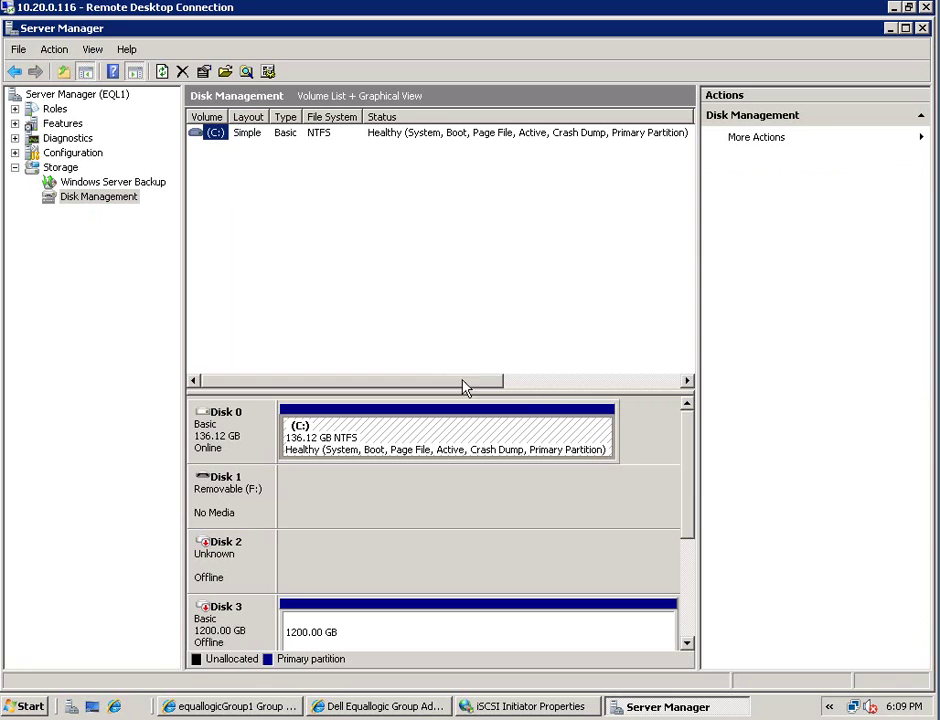
{"action": "left_click_drag", "start_coordinate": [692, 466], "coordinate": [692, 550]}
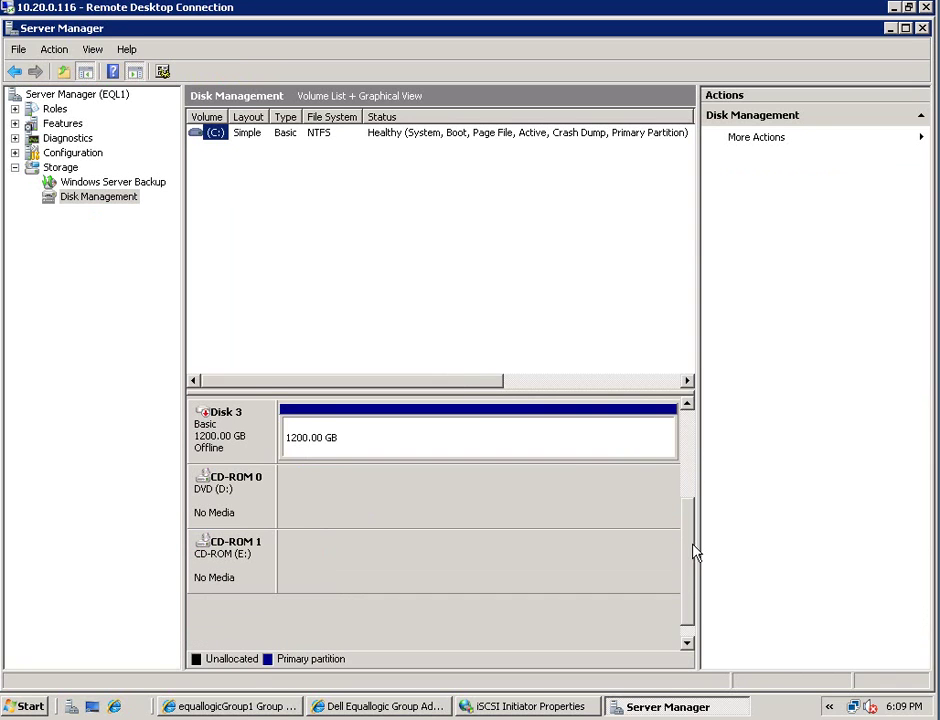
Bring Disk 3 online and confirm the healthy 1200 GB eqldisk (G:) volume
{"action": "right_click", "coordinate": [246, 428]}
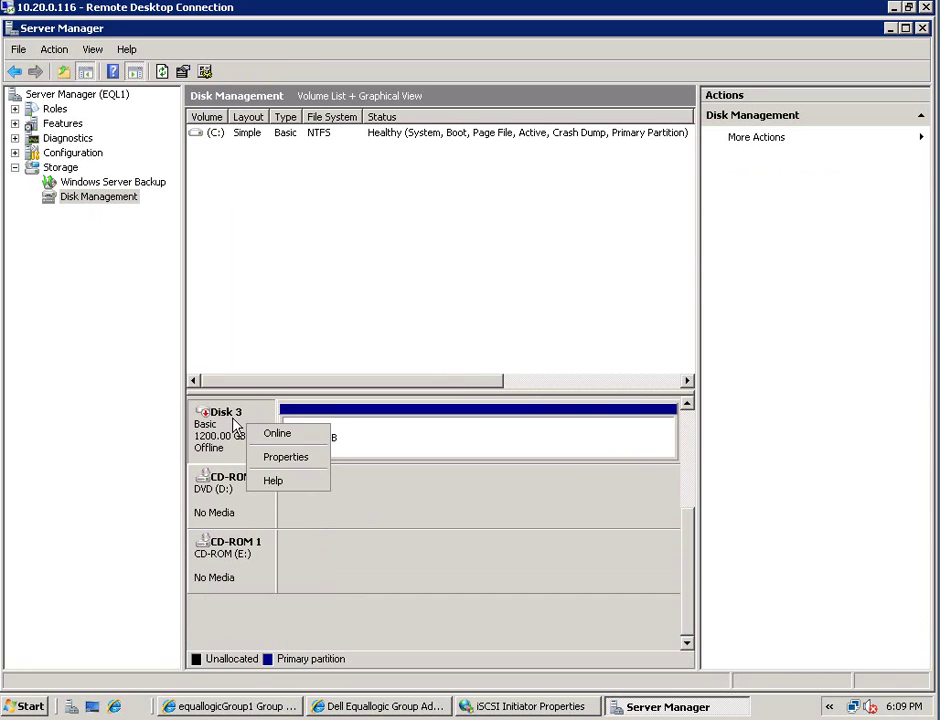
{"action": "left_click", "coordinate": [268, 431]}
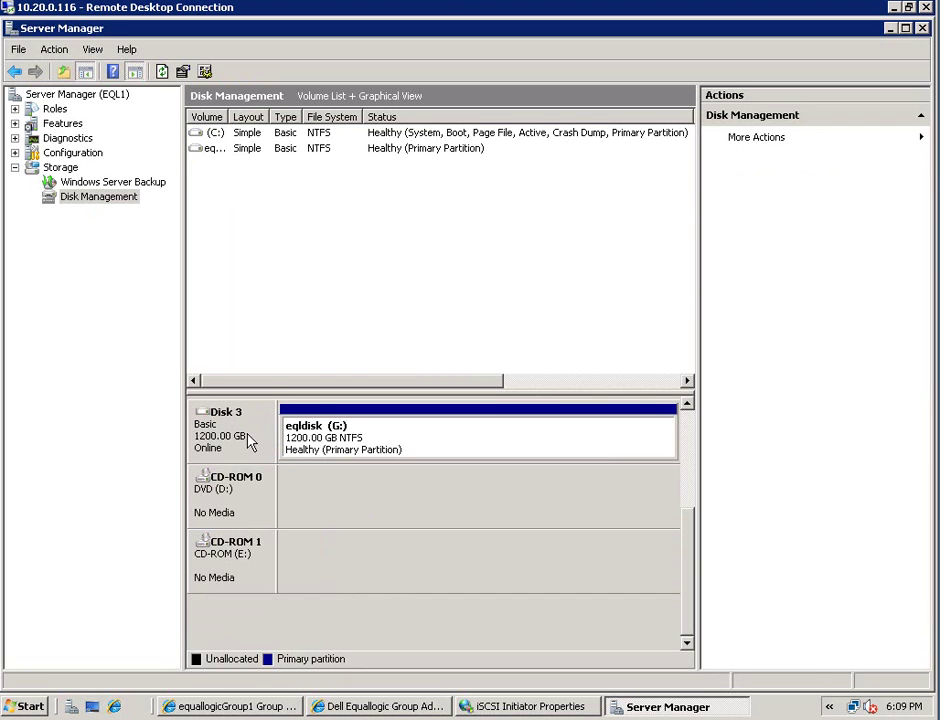
{"action": "right_click", "coordinate": [250, 441]}
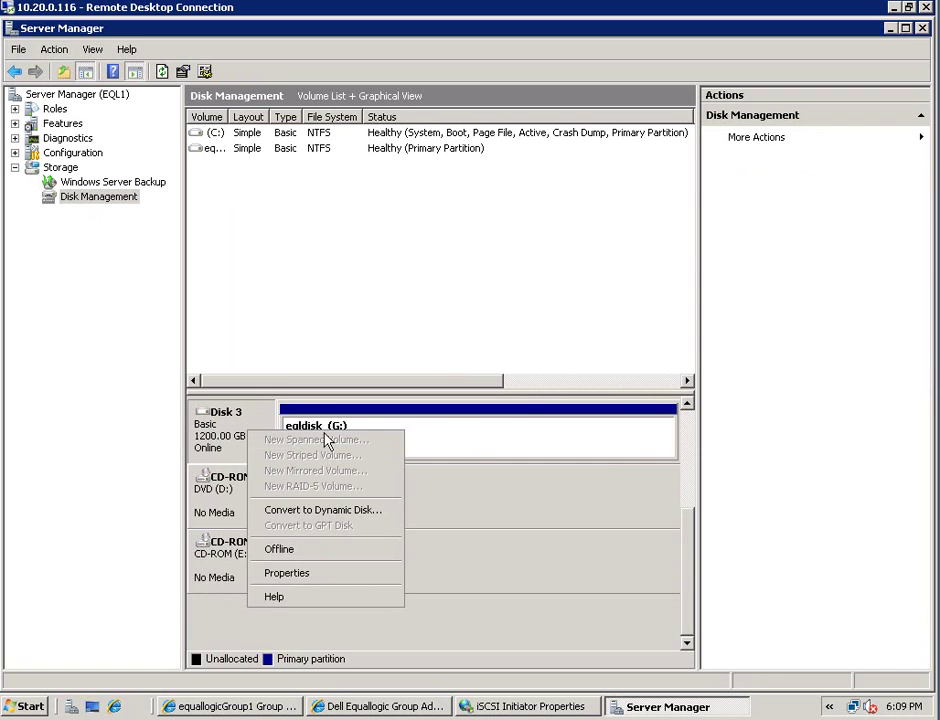
{"action": "left_click", "coordinate": [470, 447]}
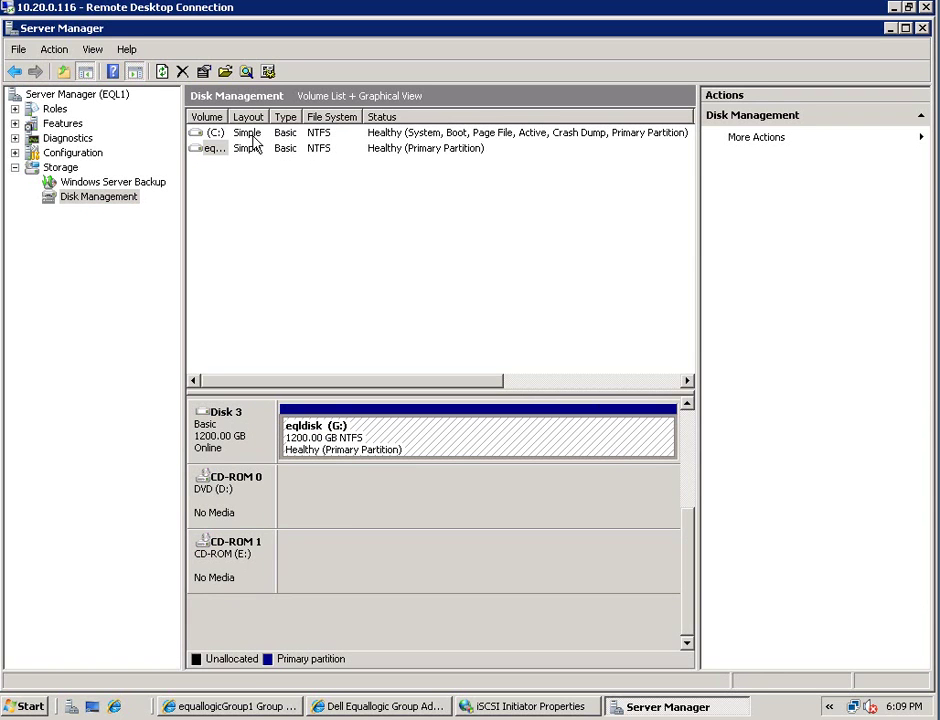
{"action": "left_click_drag", "start_coordinate": [231, 117], "coordinate": [322, 124]}
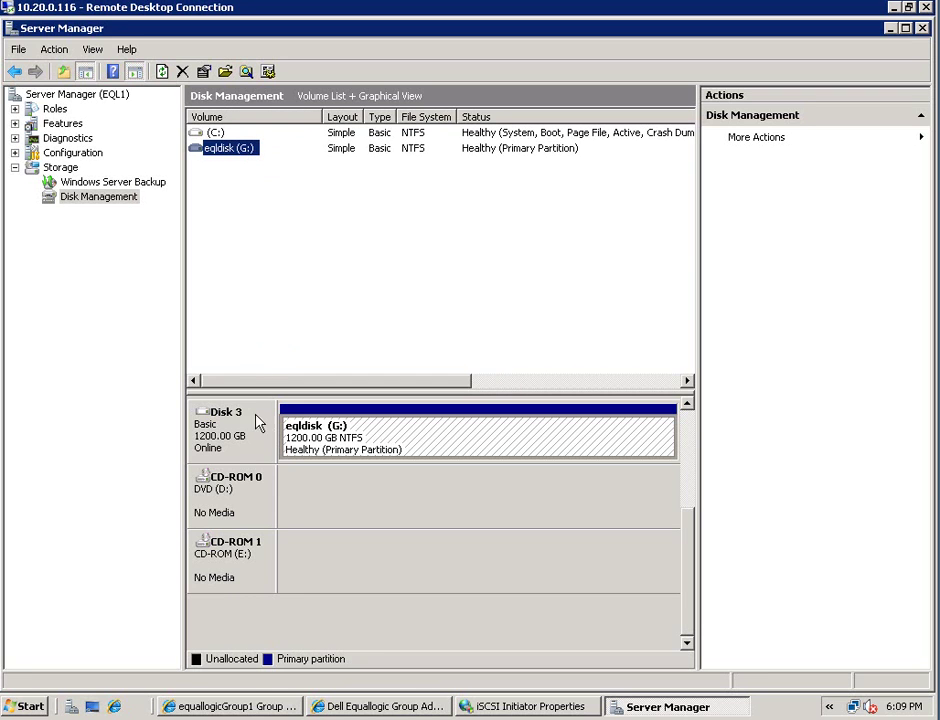
{"action": "right_click", "coordinate": [257, 443]}
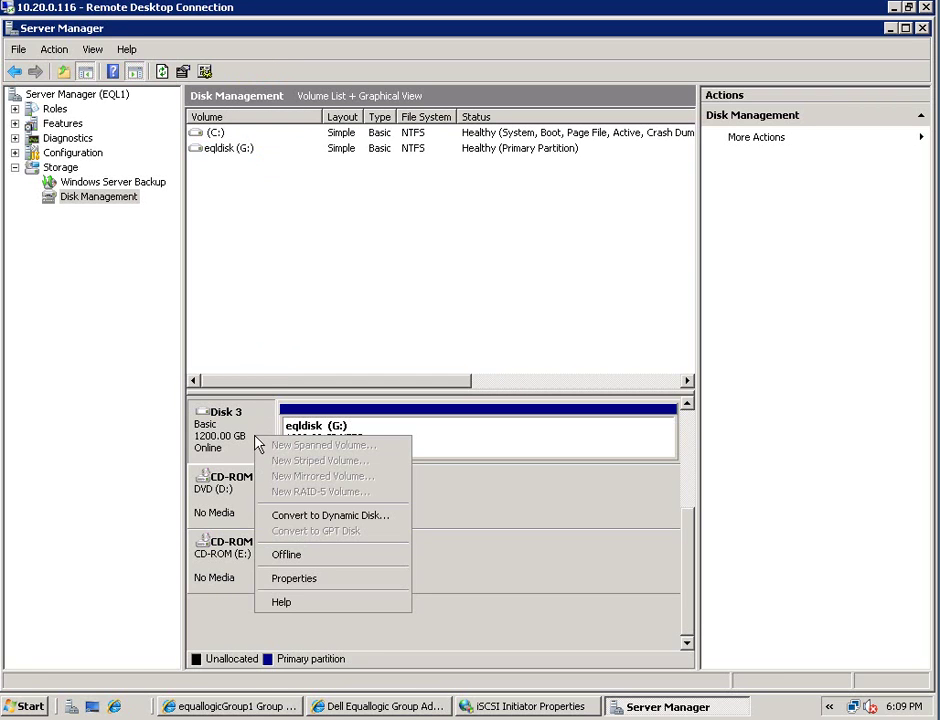
{"action": "left_click", "coordinate": [476, 500]}
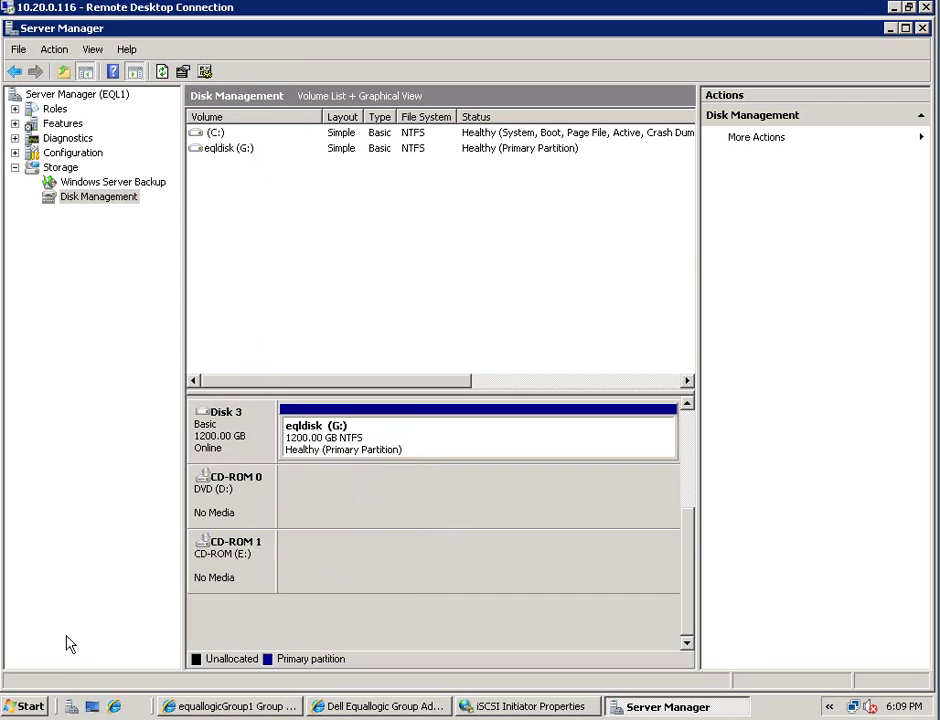
{"action": "left_click", "coordinate": [28, 710]}
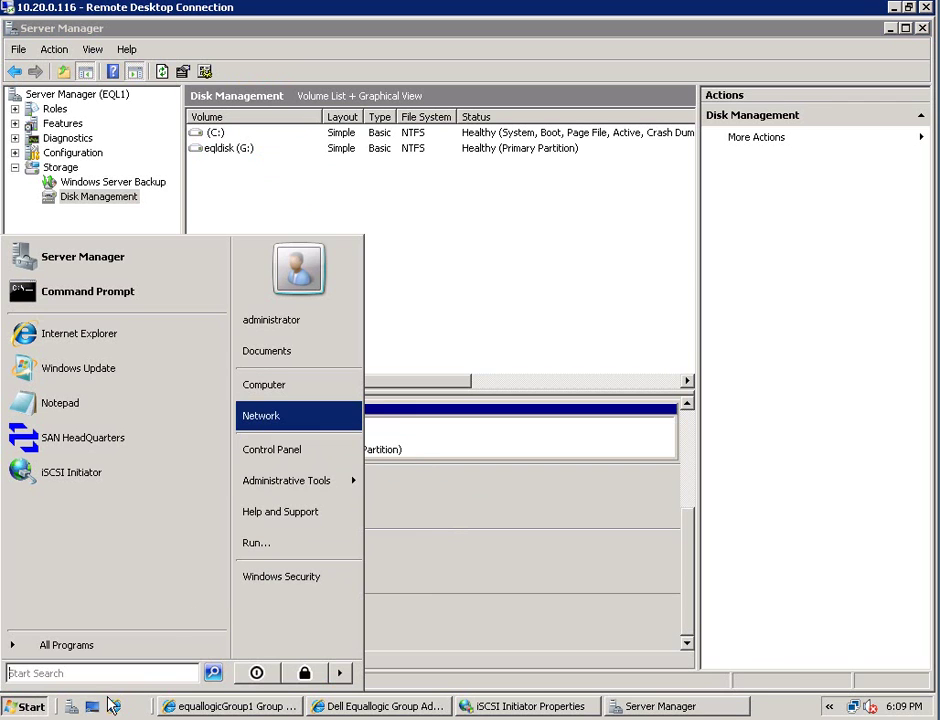
Browse to the storage folder on eqldisk (G:) showing _EMC_Setup, djbackup and other files
{"action": "right_click", "coordinate": [277, 396]}
{"action": "left_click", "coordinate": [264, 414]}
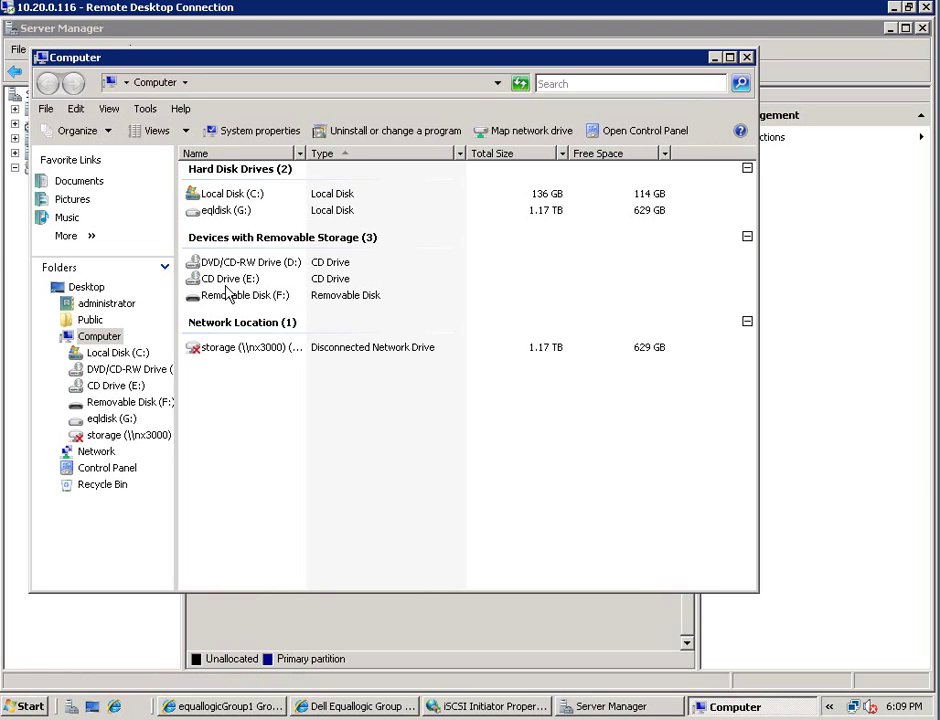
{"action": "left_click", "coordinate": [213, 214]}
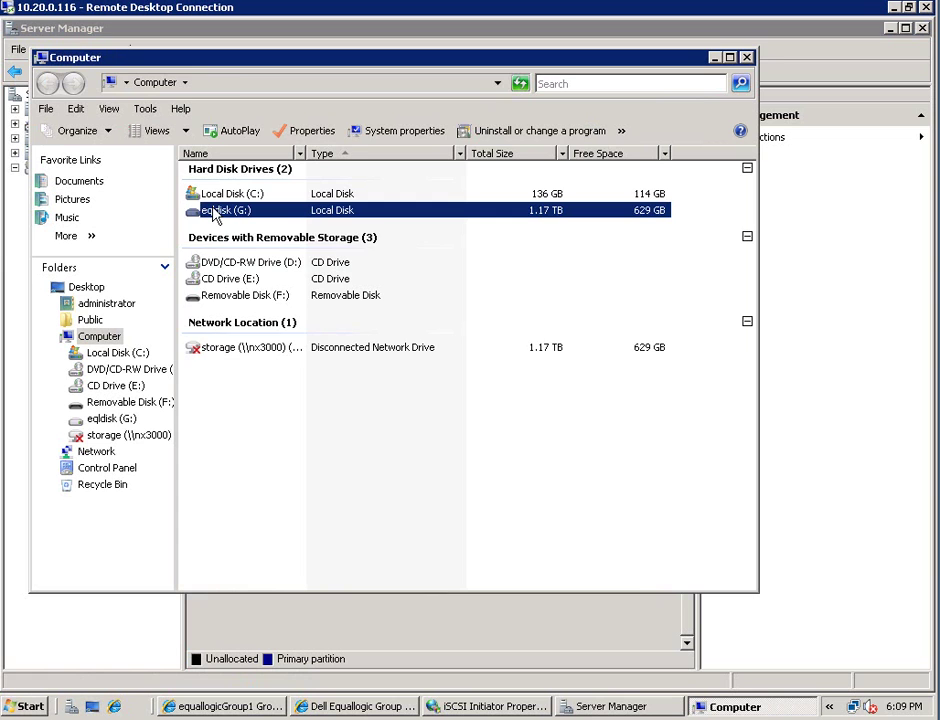
{"action": "double_click", "coordinate": [213, 214]}
{"action": "double_click", "coordinate": [218, 169]}
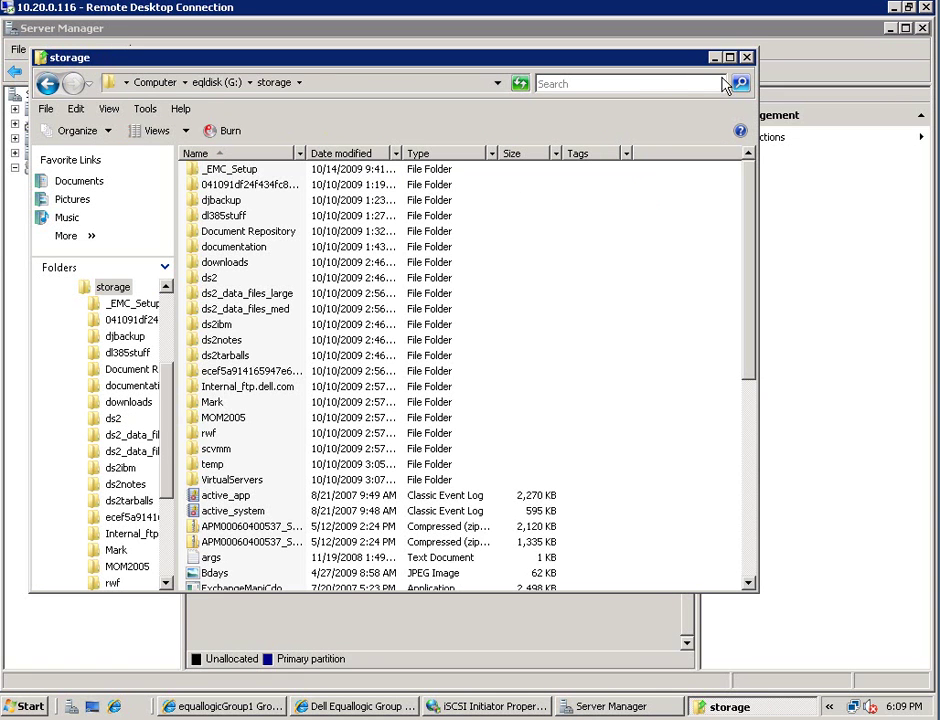
Close the storage folder window to return to Disk Management
{"action": "left_click", "coordinate": [746, 58]}
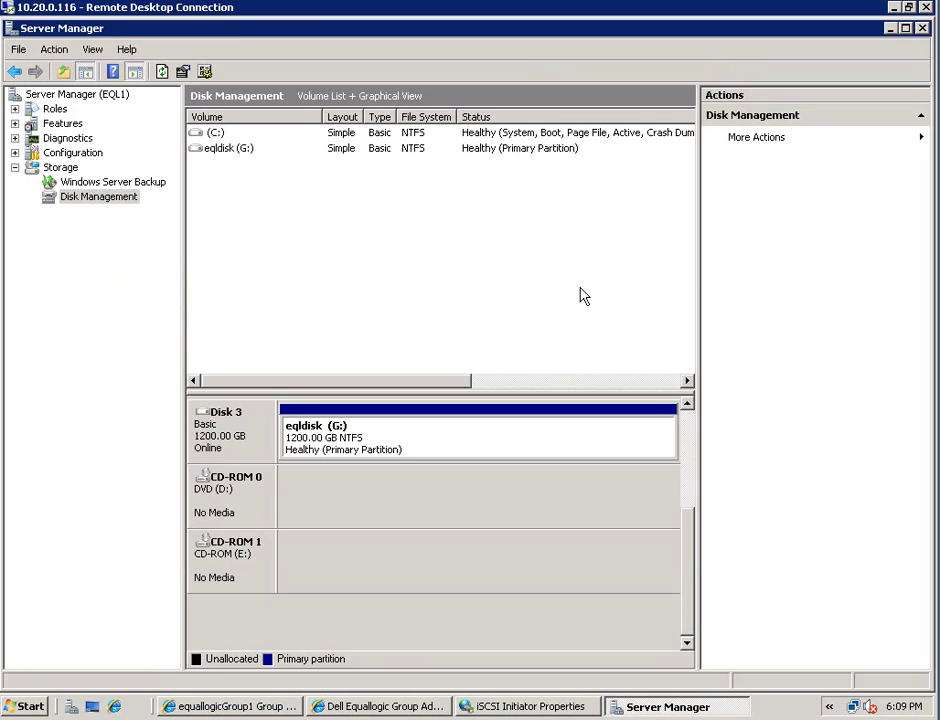